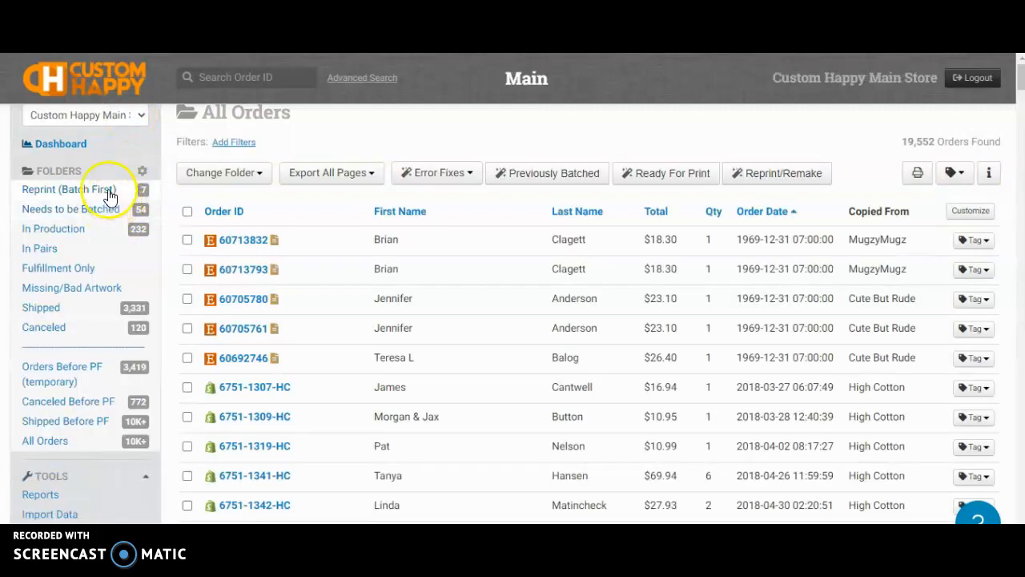
Open the Reprint (Batch First) folder of the Custom Happy Main Store
{"action": "left_click", "coordinate": [107, 189]}
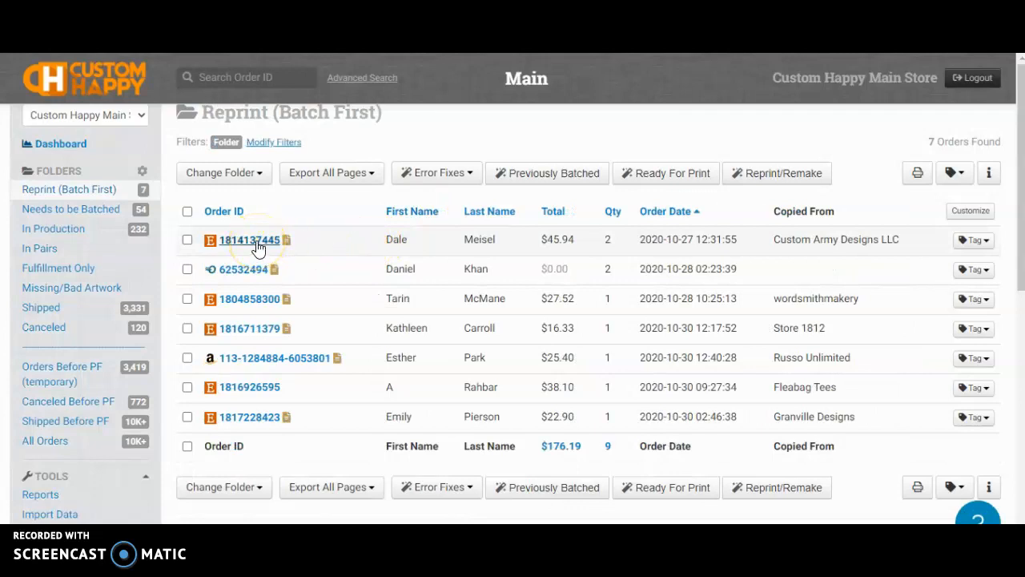
{"action": "left_click", "coordinate": [270, 301]}
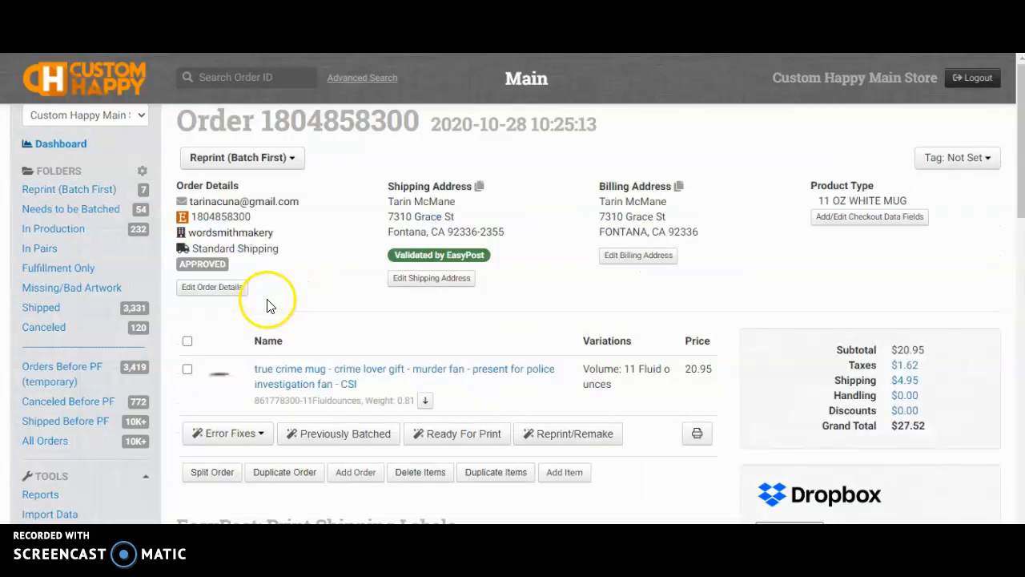
{"action": "scroll", "coordinate": [340, 302], "scroll_direction": "down", "scroll_amount": 1}
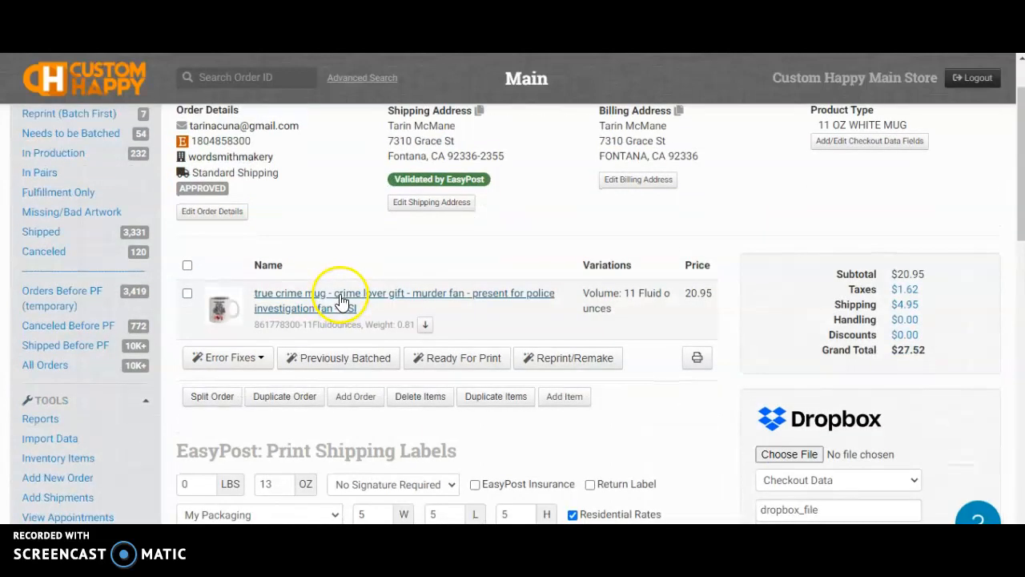
{"action": "left_click", "coordinate": [424, 324]}
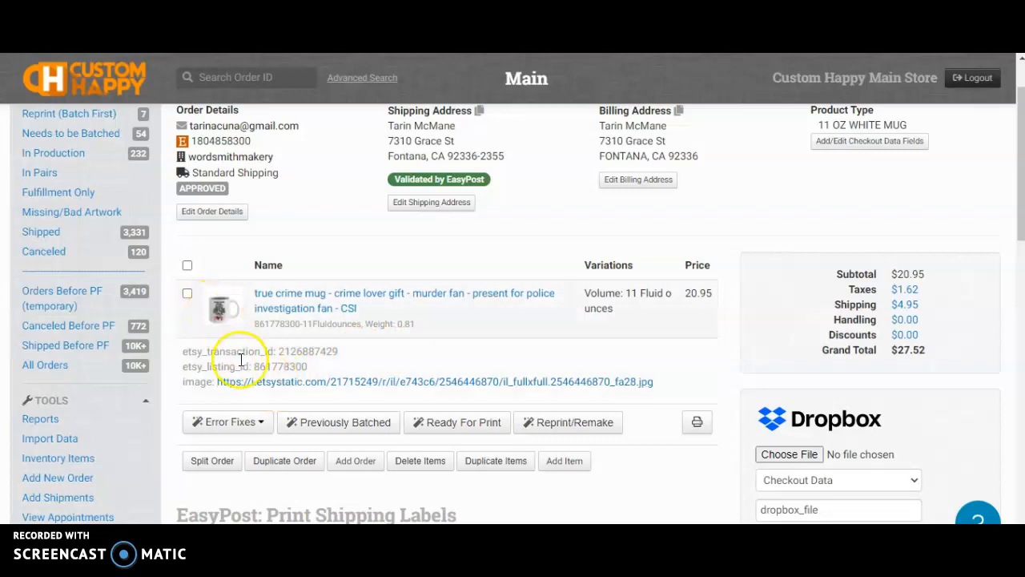
Preview the mug image and select the mug item's full title
{"action": "left_click", "coordinate": [217, 312]}
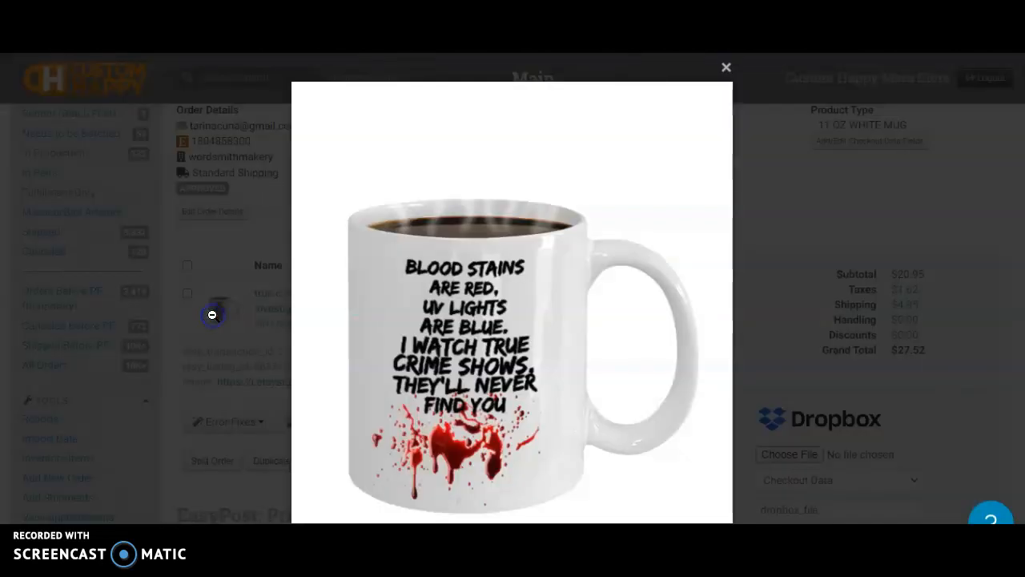
{"action": "left_click", "coordinate": [214, 320]}
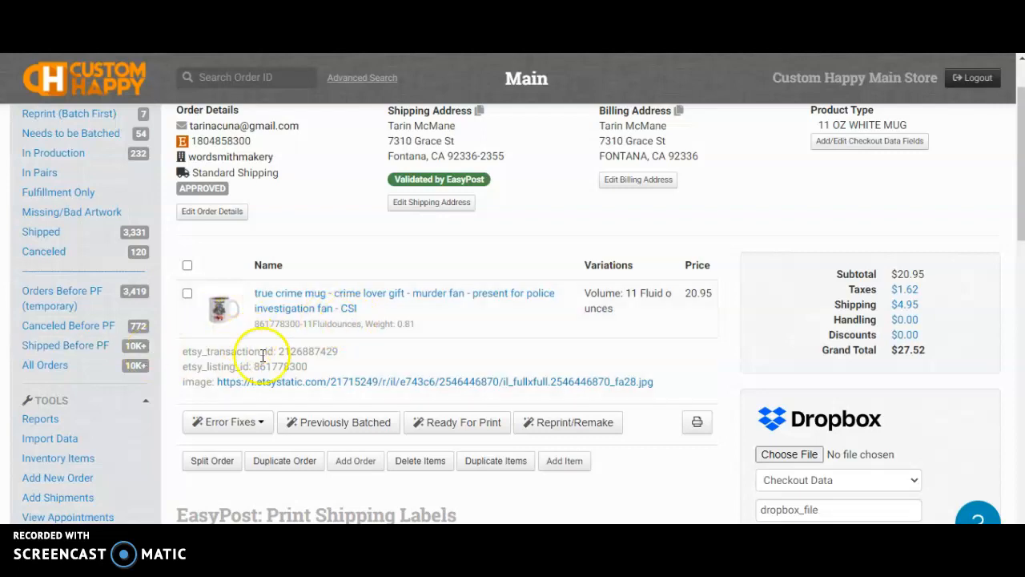
{"action": "left_click", "coordinate": [350, 307]}
{"action": "left_click_drag", "start_coordinate": [350, 307], "coordinate": [255, 293]}
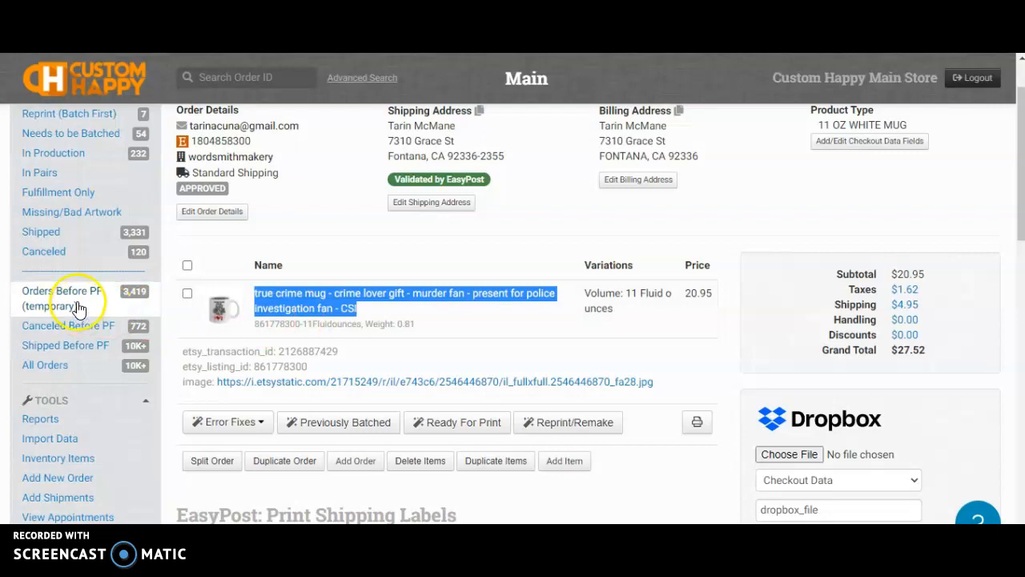
Open Inventory Items in a new tab and switch to it
{"action": "left_click", "coordinate": [80, 458]}
{"action": "right_click", "coordinate": [80, 458]}
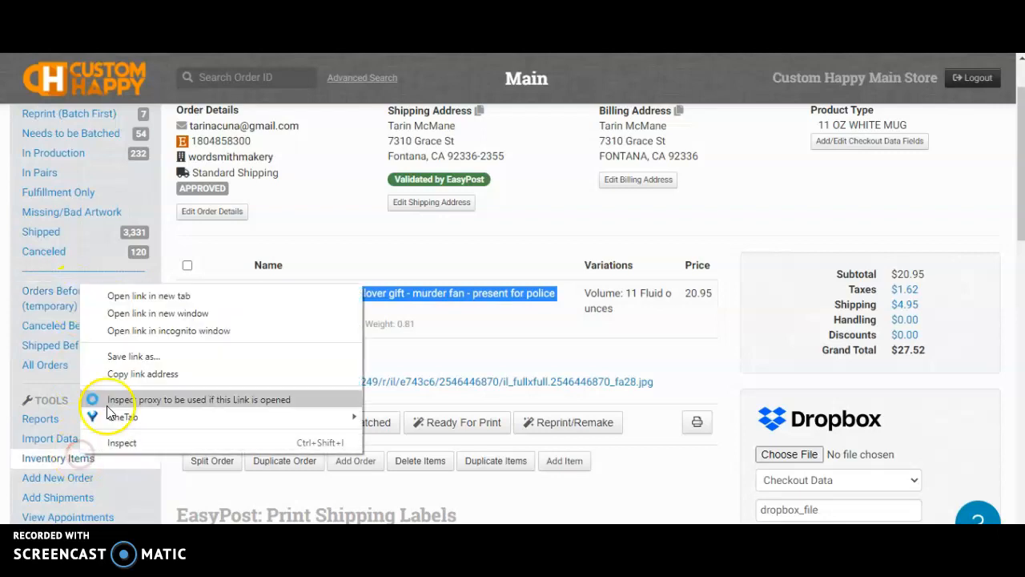
{"action": "left_click", "coordinate": [116, 297]}
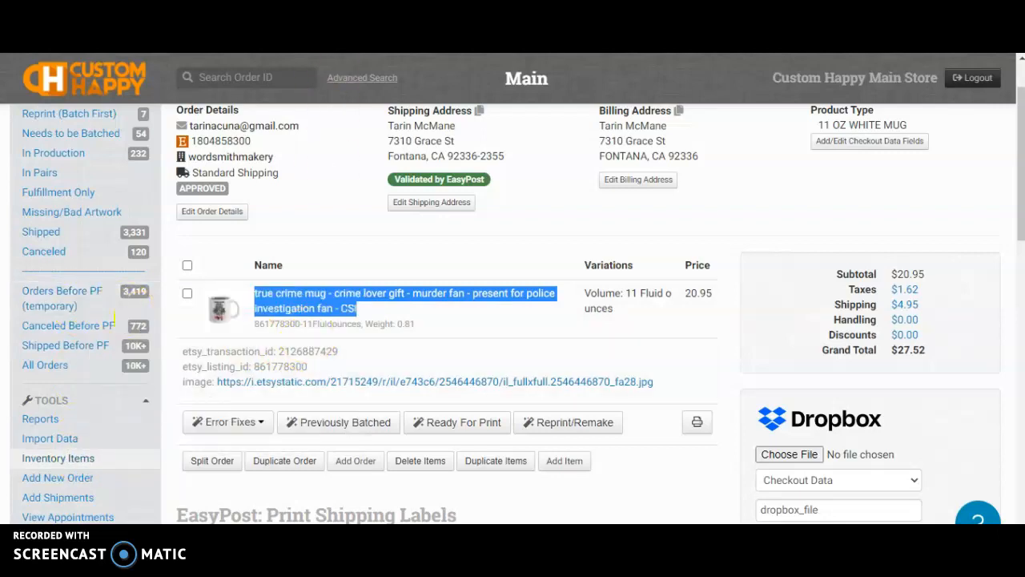
{"action": "key", "text": "ctrl+Tab"}
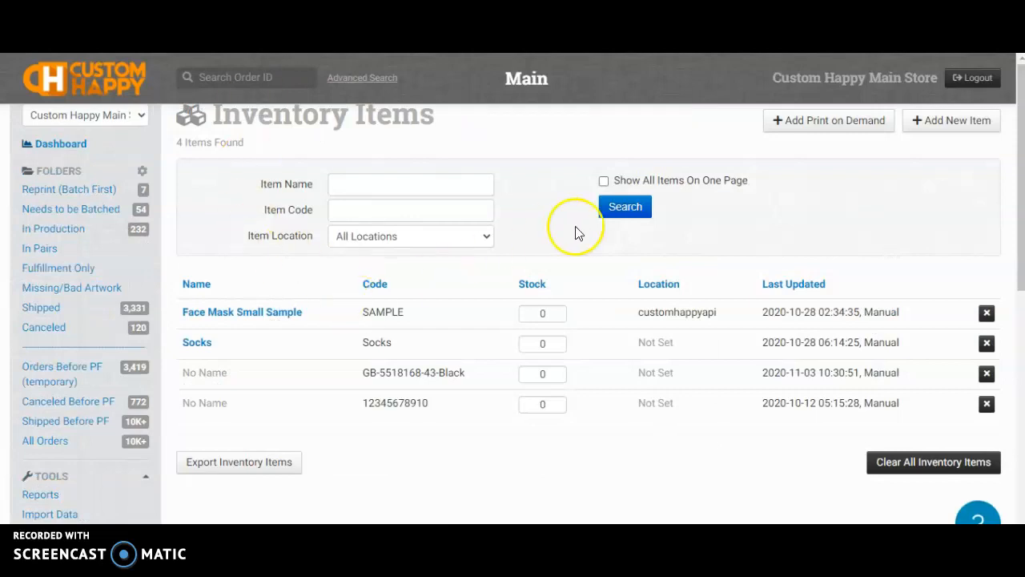
Start a new print-on-demand item with the mug title as Item Name
{"action": "left_click", "coordinate": [815, 124]}
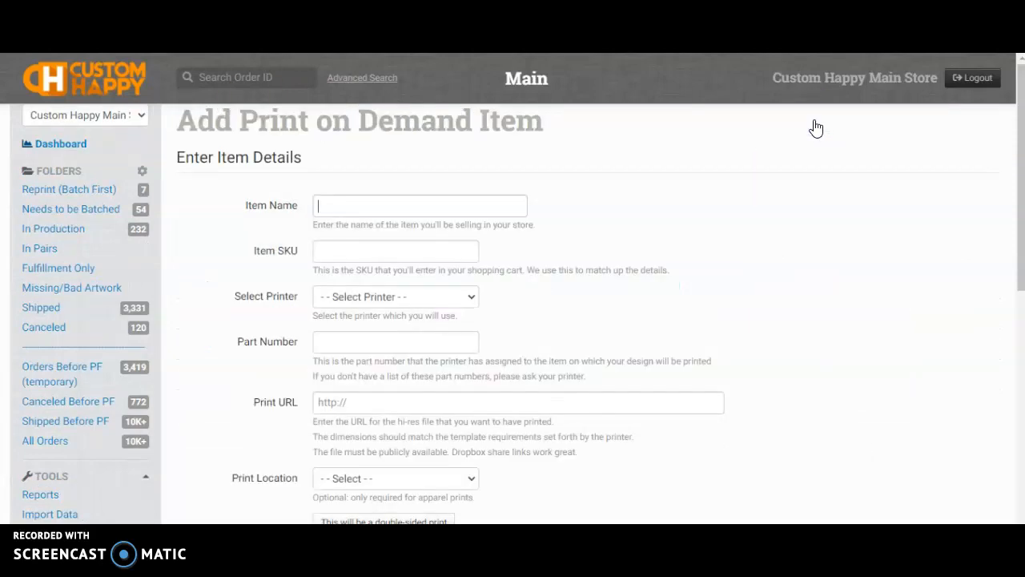
{"action": "left_click", "coordinate": [400, 210]}
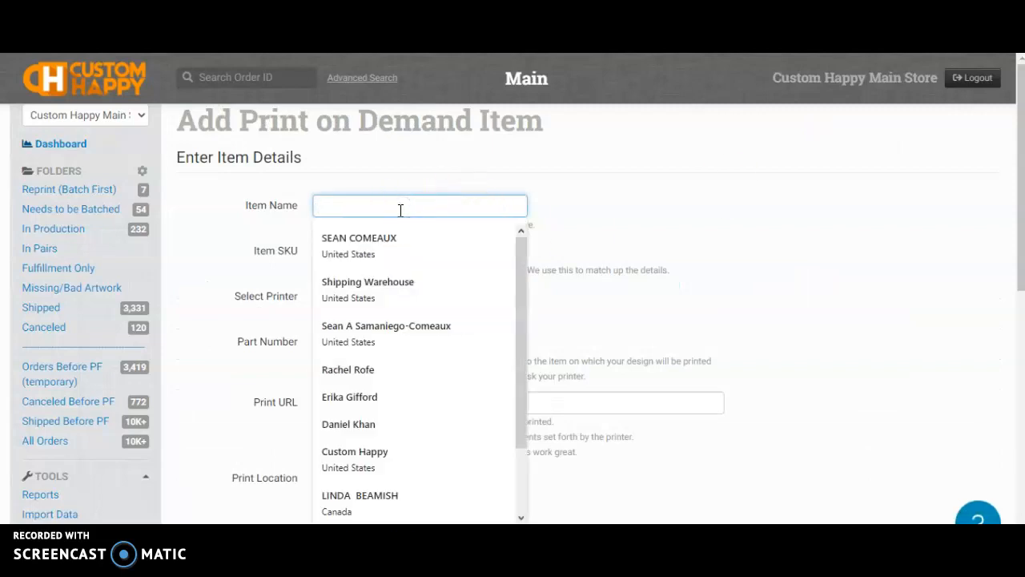
{"action": "key", "text": "ctrl+v"}
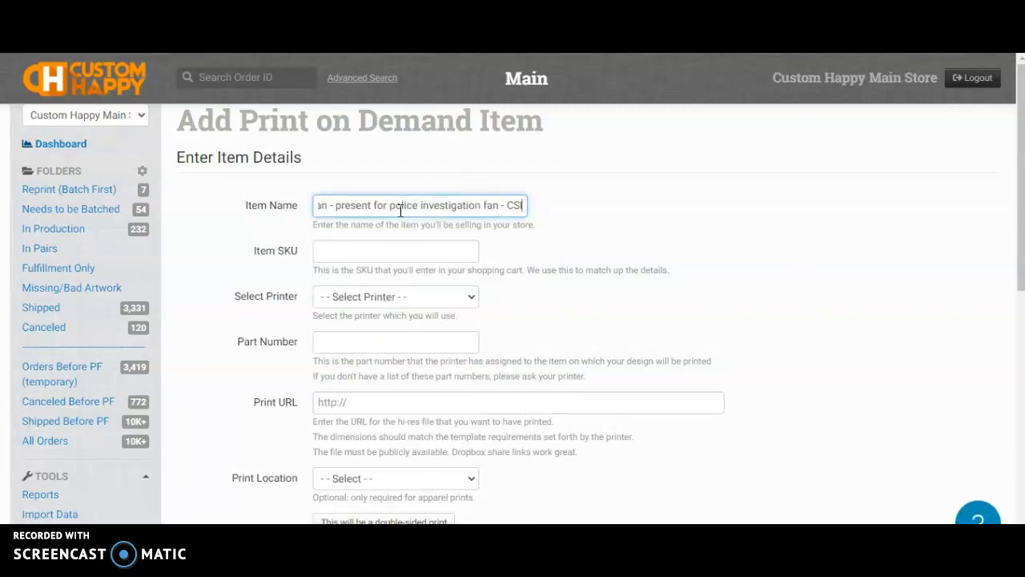
{"action": "left_click", "coordinate": [406, 251]}
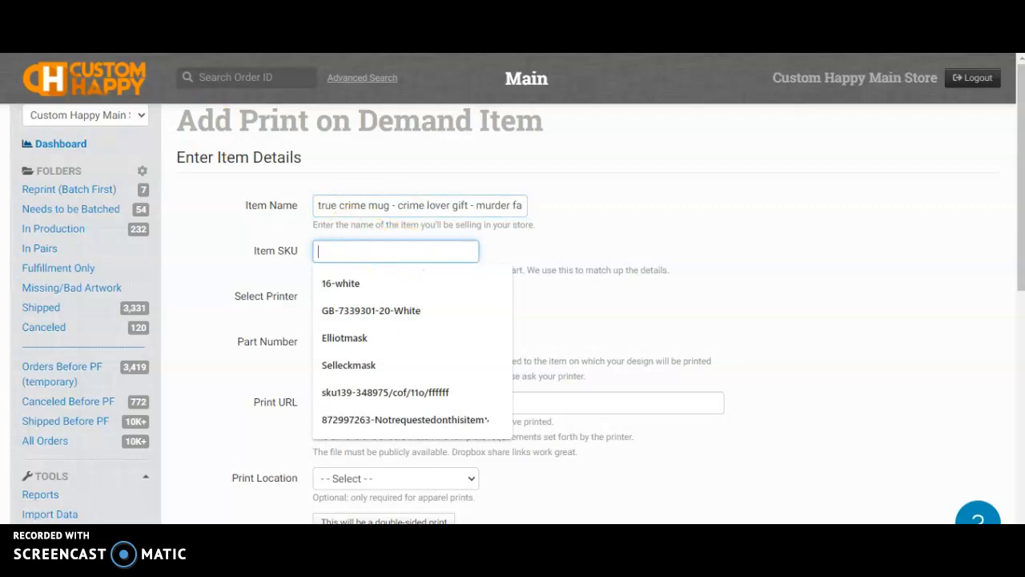
{"action": "key", "text": "ctrl+Tab"}
{"action": "left_click", "coordinate": [277, 324]}
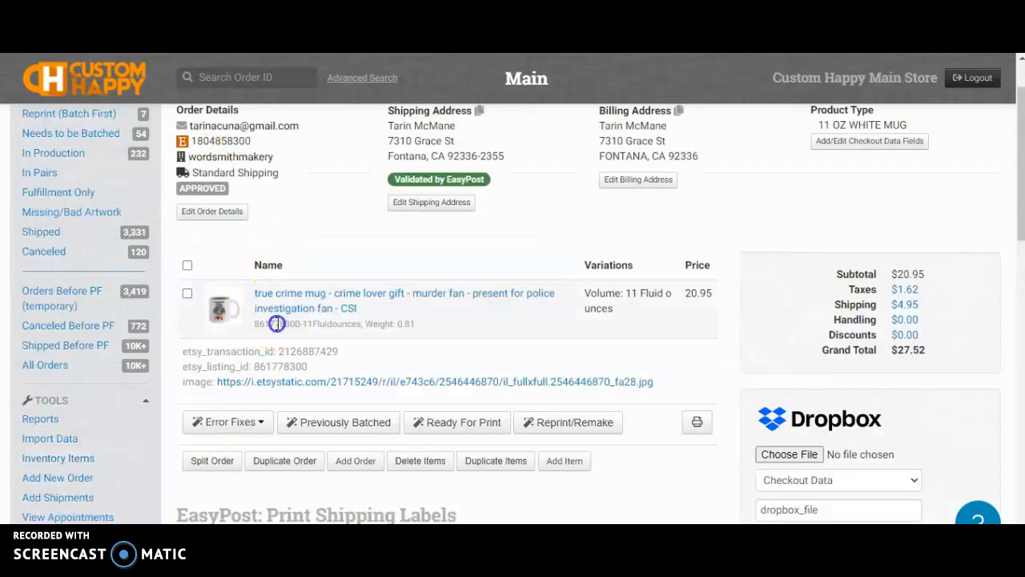
{"action": "triple_click", "coordinate": [277, 323]}
{"action": "left_click", "coordinate": [343, 325]}
{"action": "left_click_drag", "start_coordinate": [362, 323], "coordinate": [252, 330]}
{"action": "key", "text": "ctrl+c"}
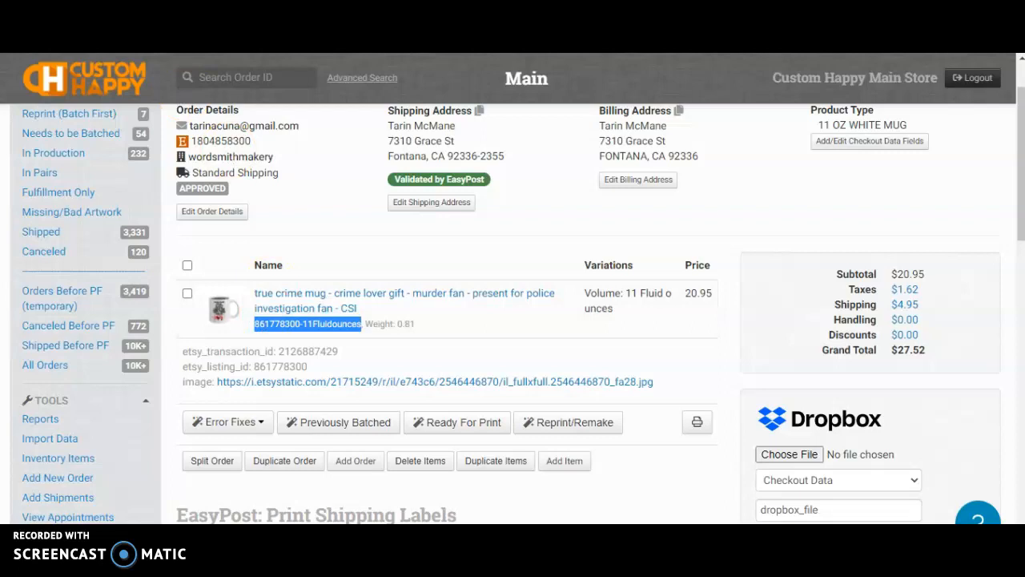
{"action": "left_click", "coordinate": [331, 251]}
{"action": "key", "text": "ctrl+v"}
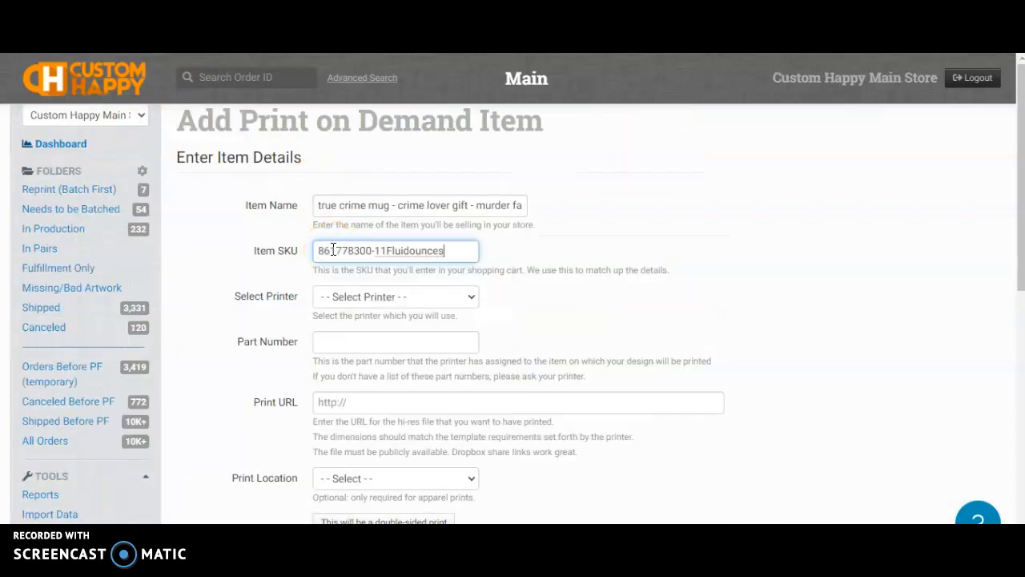
Set the printer to Custom Happy and the part number to DWMG11-WH
{"action": "left_click", "coordinate": [420, 305]}
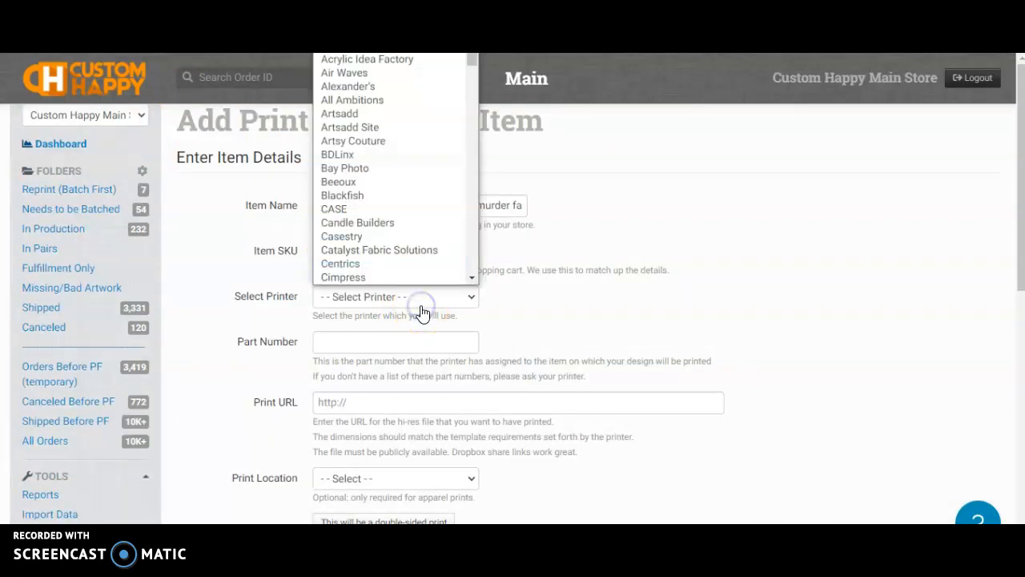
{"action": "scroll", "coordinate": [419, 267], "scroll_direction": "down", "scroll_amount": 4}
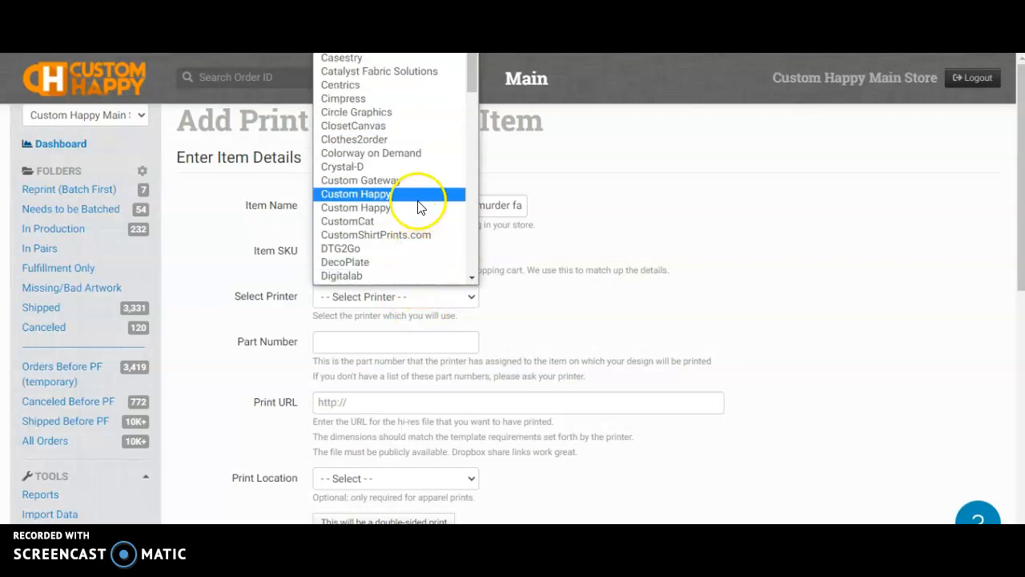
{"action": "left_click", "coordinate": [417, 201]}
{"action": "left_click", "coordinate": [392, 338]}
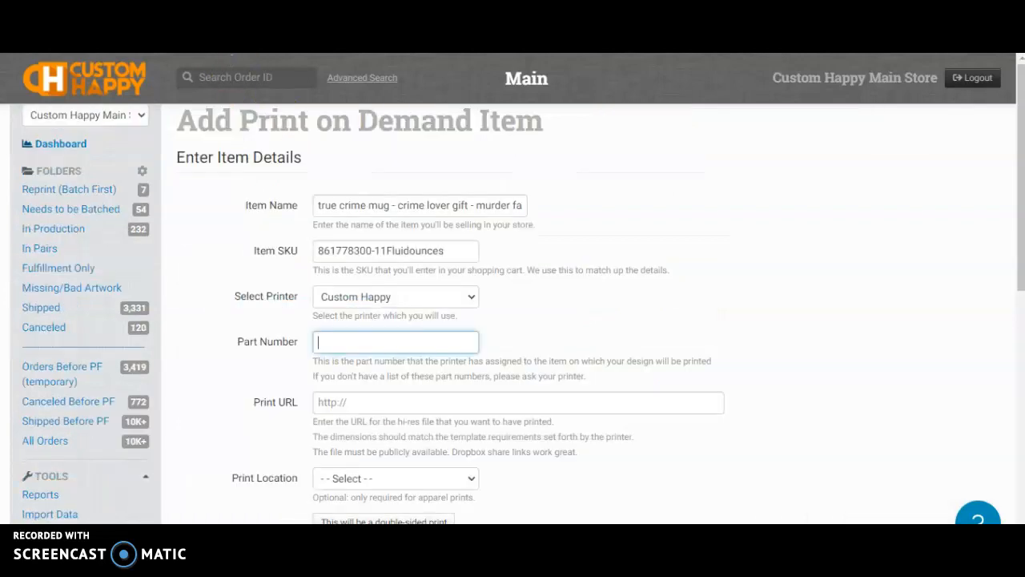
{"action": "left_click", "coordinate": [375, 333]}
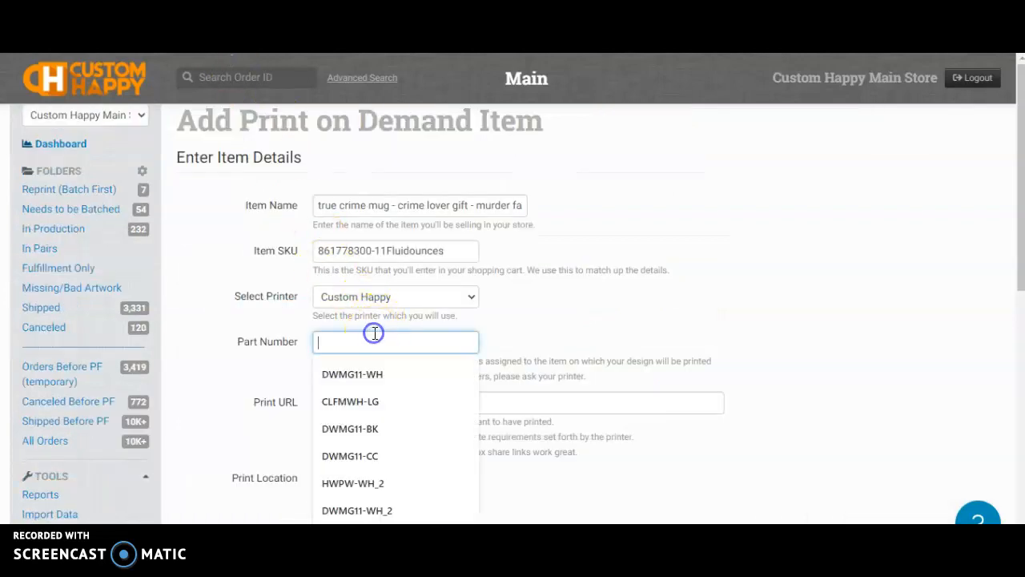
{"action": "left_click", "coordinate": [372, 374]}
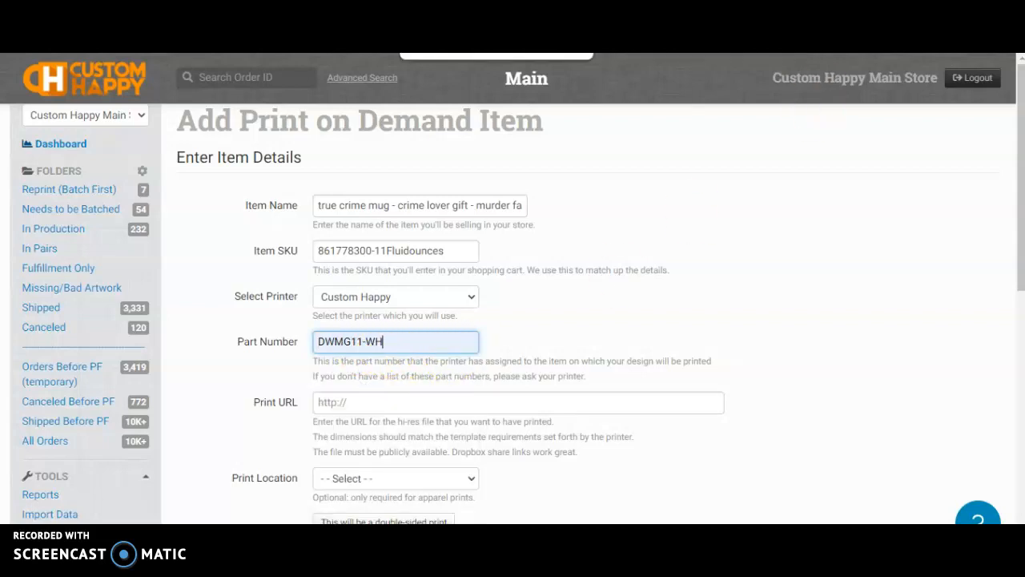
{"action": "key", "text": "alt+Tab"}
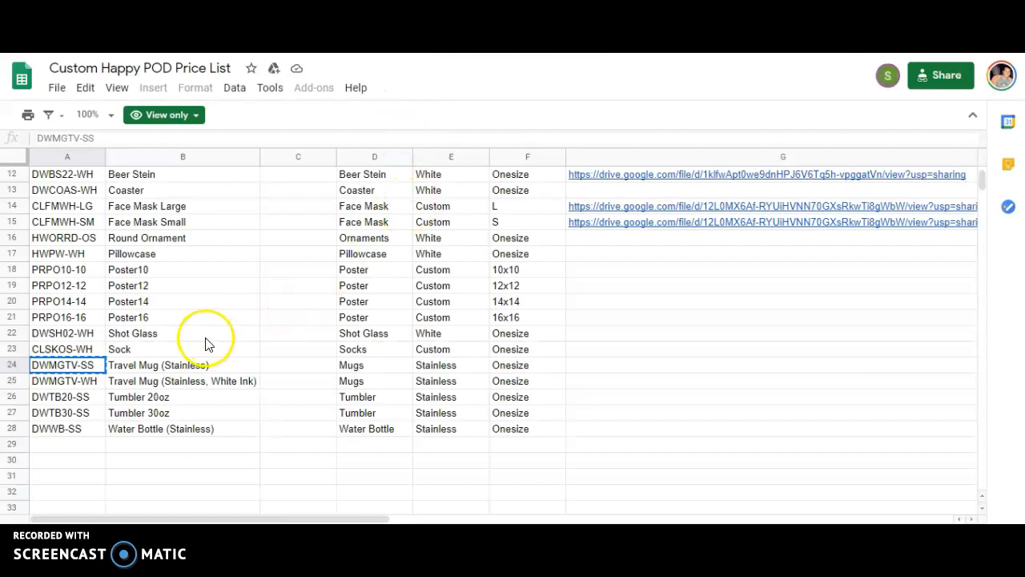
Check part code DWMG11-WH in the POD Price List sheet, then return to the order
{"action": "left_click", "coordinate": [70, 253]}
{"action": "scroll", "coordinate": [80, 265], "scroll_direction": "up", "scroll_amount": 3}
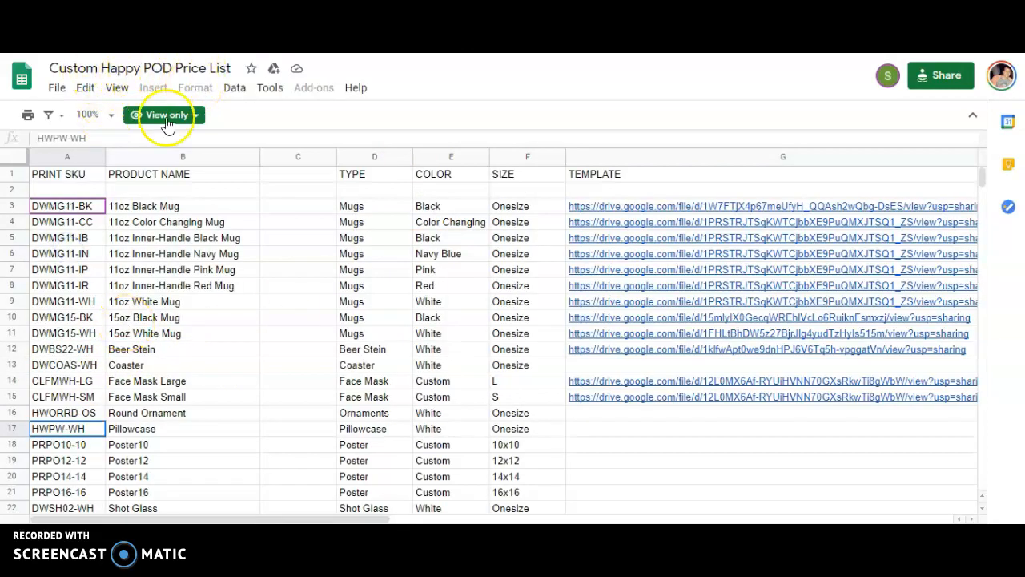
{"action": "scroll", "coordinate": [64, 331], "scroll_direction": "down", "scroll_amount": 1}
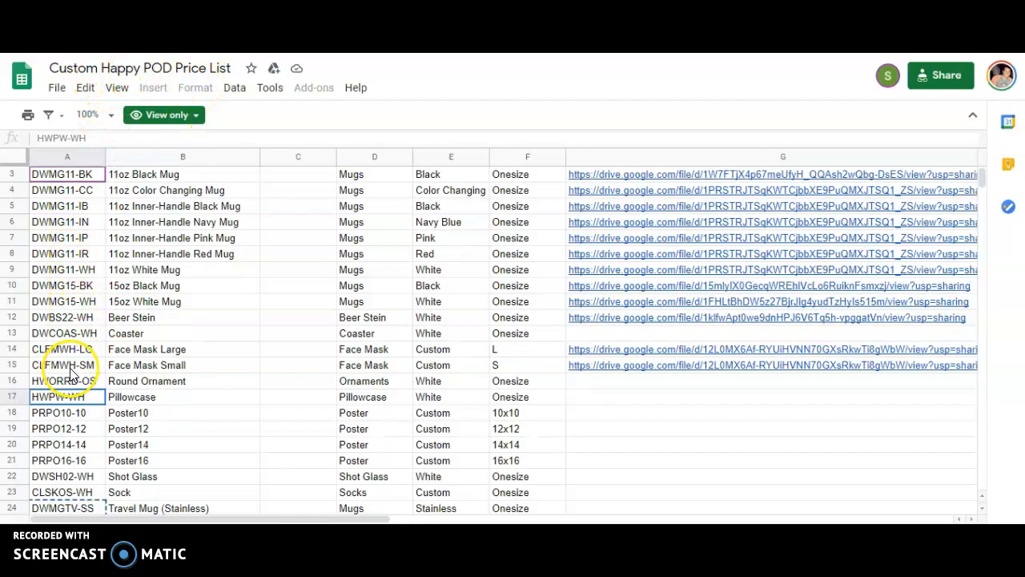
{"action": "scroll", "coordinate": [80, 397], "scroll_direction": "down", "scroll_amount": 2}
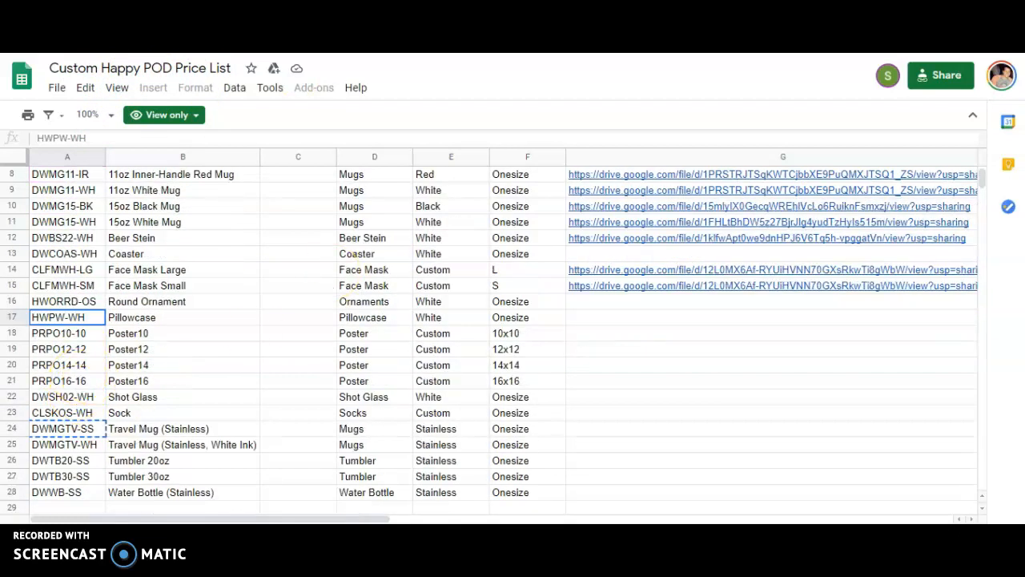
{"action": "key", "text": "ctrl+Tab"}
{"action": "scroll", "coordinate": [501, 320], "scroll_direction": "down", "scroll_amount": 2}
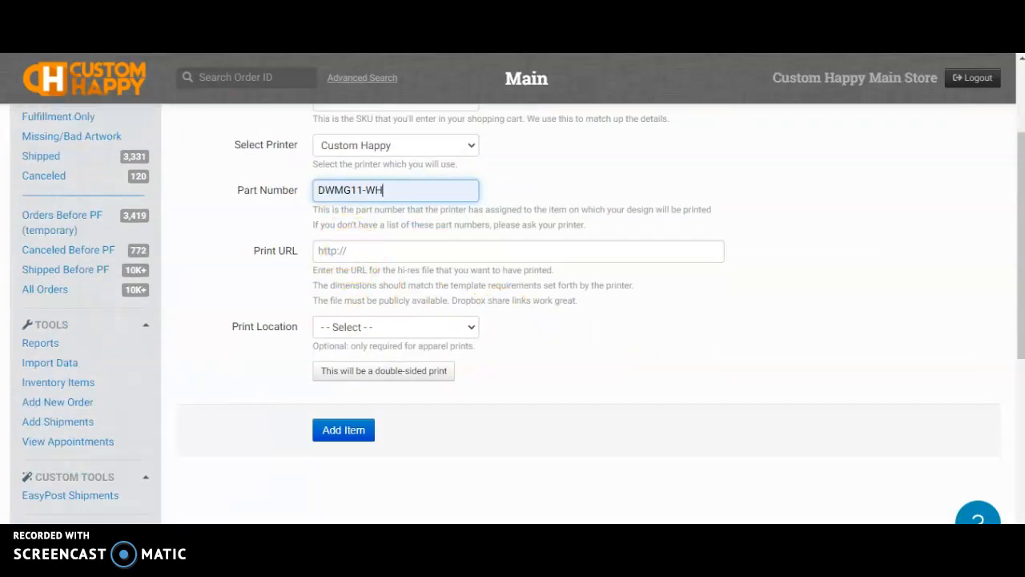
{"action": "key", "text": "ctrl+Tab"}
Choose SuccessKid.jpg from the FireShot folder in the order's Dropbox upload panel
{"action": "left_click", "coordinate": [472, 323]}
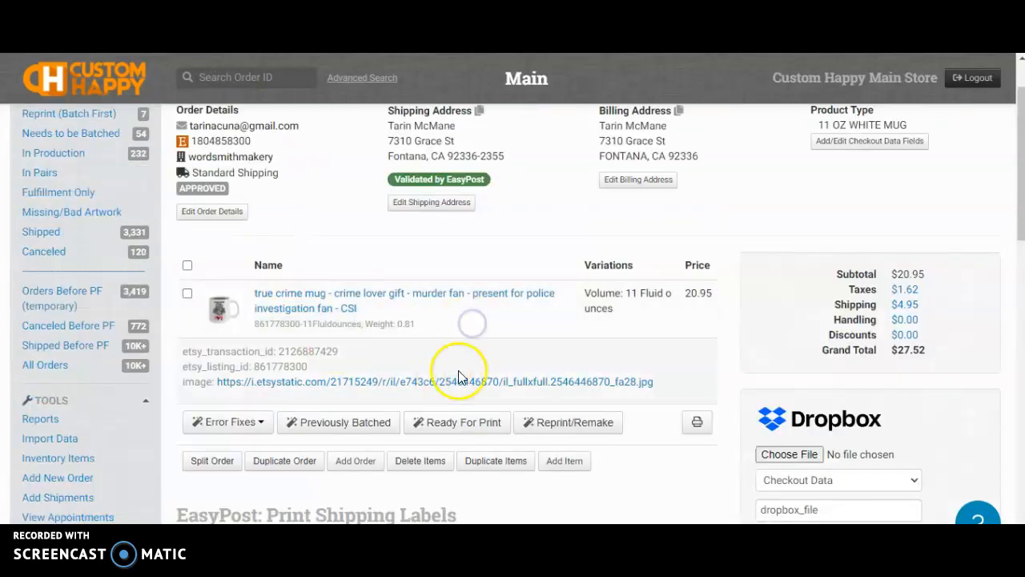
{"action": "scroll", "coordinate": [549, 366], "scroll_direction": "down", "scroll_amount": 1}
{"action": "scroll", "coordinate": [702, 414], "scroll_direction": "up", "scroll_amount": 3}
{"action": "scroll", "coordinate": [373, 351], "scroll_direction": "down", "scroll_amount": 3}
{"action": "scroll", "coordinate": [352, 328], "scroll_direction": "up", "scroll_amount": 3}
{"action": "scroll", "coordinate": [407, 297], "scroll_direction": "down", "scroll_amount": 3}
{"action": "left_click", "coordinate": [809, 381]}
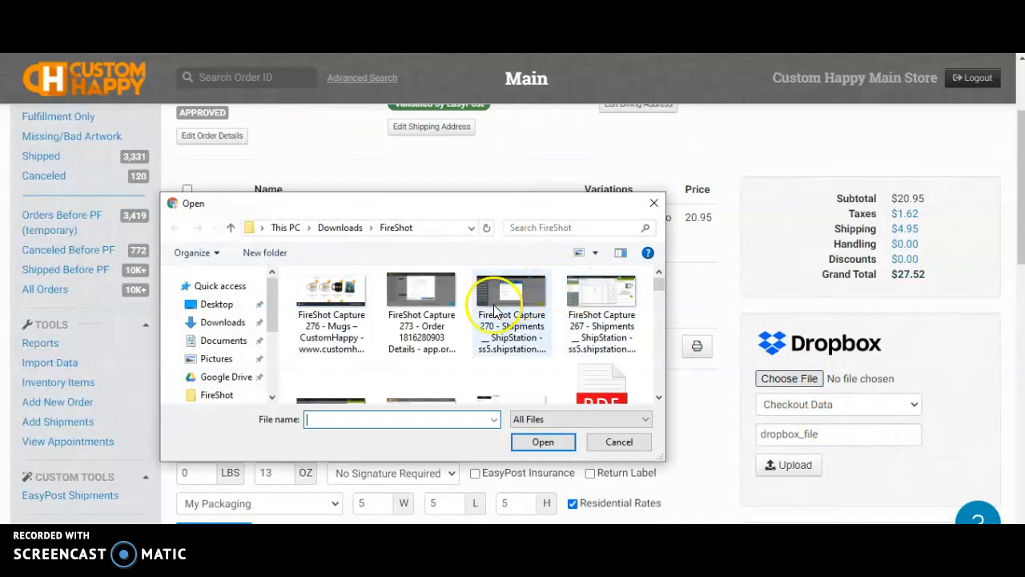
{"action": "scroll", "coordinate": [494, 308], "scroll_direction": "down", "scroll_amount": 5}
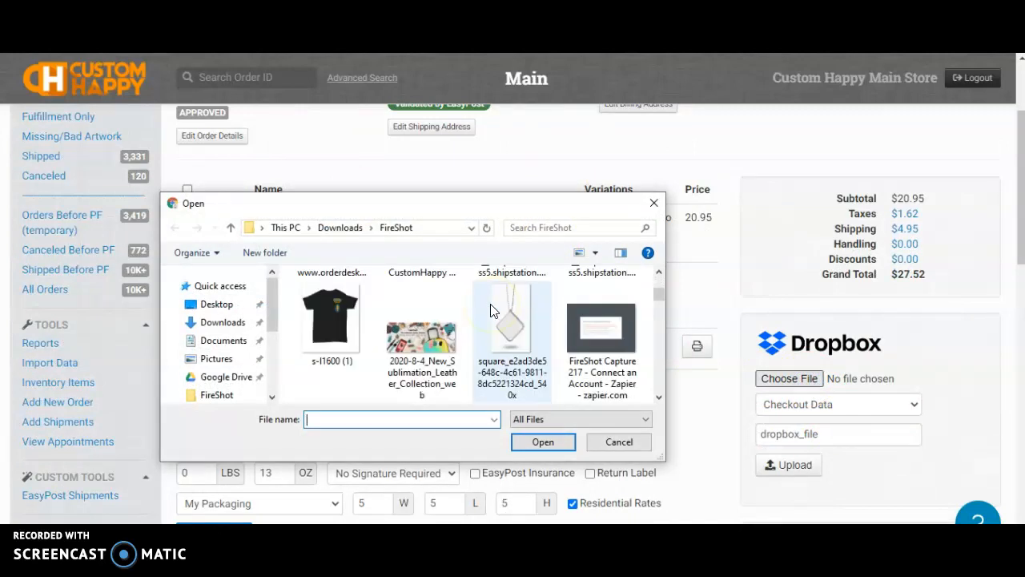
{"action": "scroll", "coordinate": [491, 310], "scroll_direction": "down", "scroll_amount": 3}
{"action": "scroll", "coordinate": [491, 310], "scroll_direction": "down", "scroll_amount": 6}
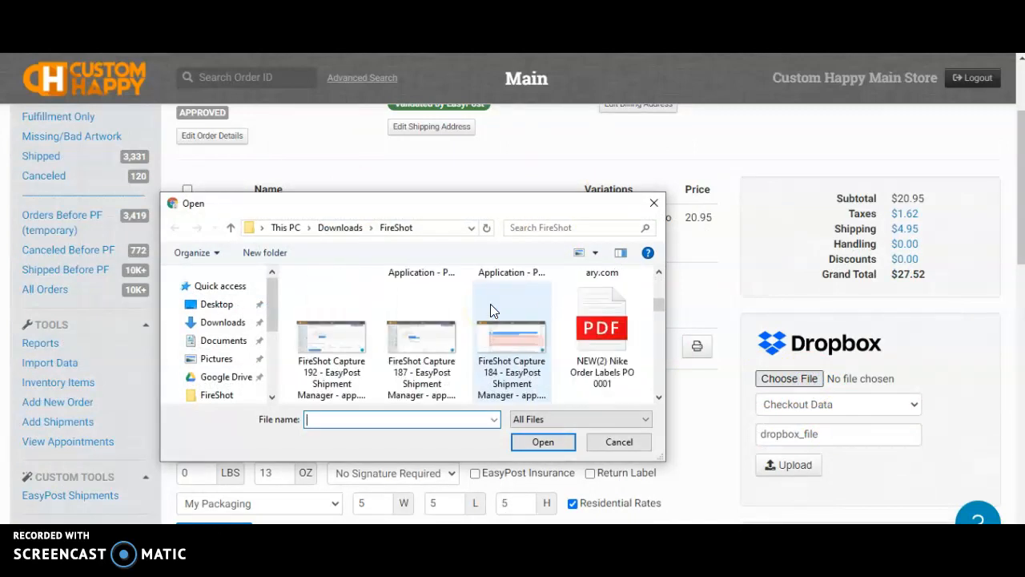
{"action": "scroll", "coordinate": [490, 314], "scroll_direction": "down", "scroll_amount": 2}
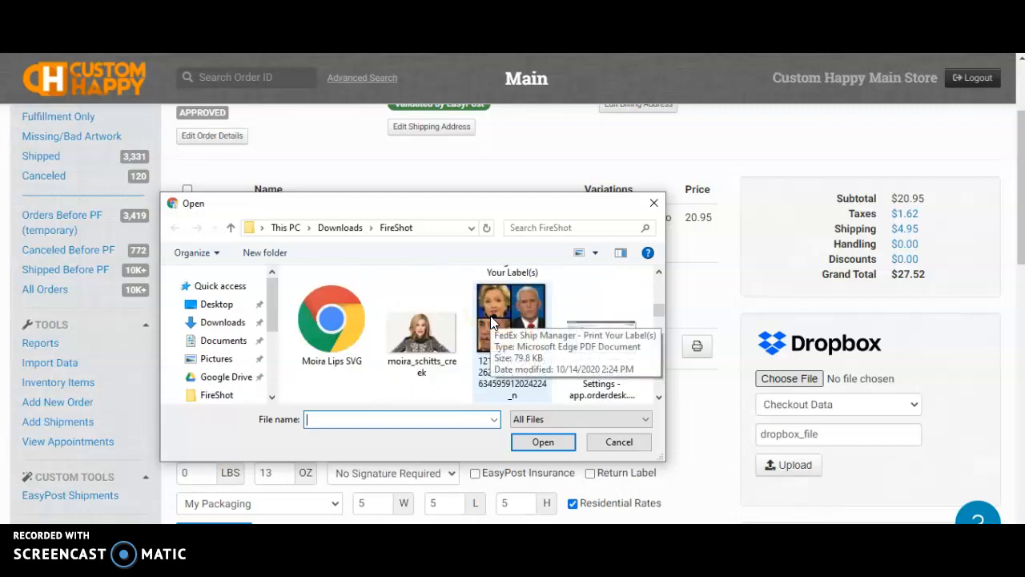
{"action": "scroll", "coordinate": [579, 316], "scroll_direction": "up", "scroll_amount": 4}
{"action": "scroll", "coordinate": [593, 340], "scroll_direction": "up", "scroll_amount": 1}
{"action": "scroll", "coordinate": [595, 336], "scroll_direction": "down", "scroll_amount": 3}
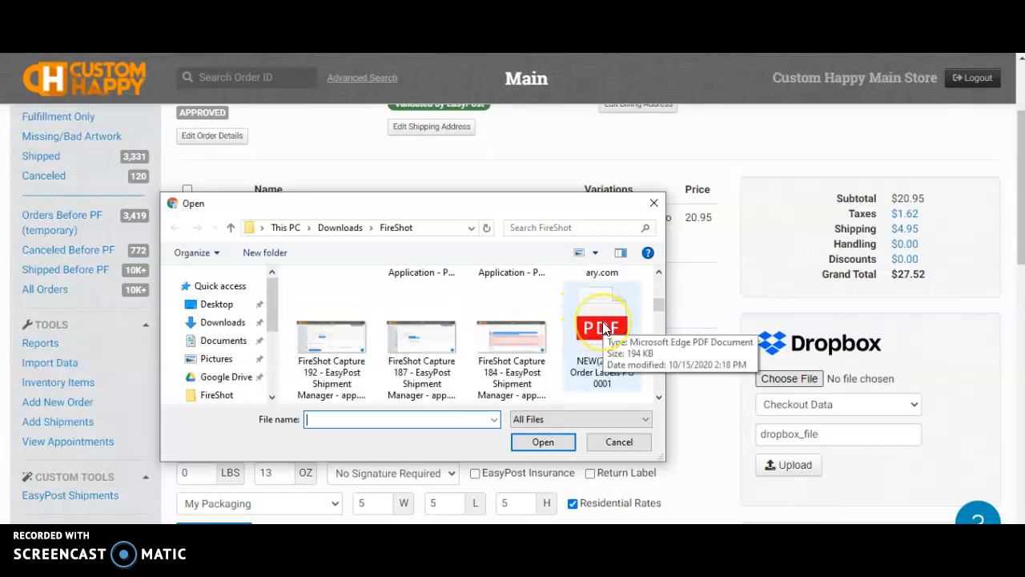
{"action": "left_click", "coordinate": [598, 334]}
{"action": "left_click", "coordinate": [543, 442]}
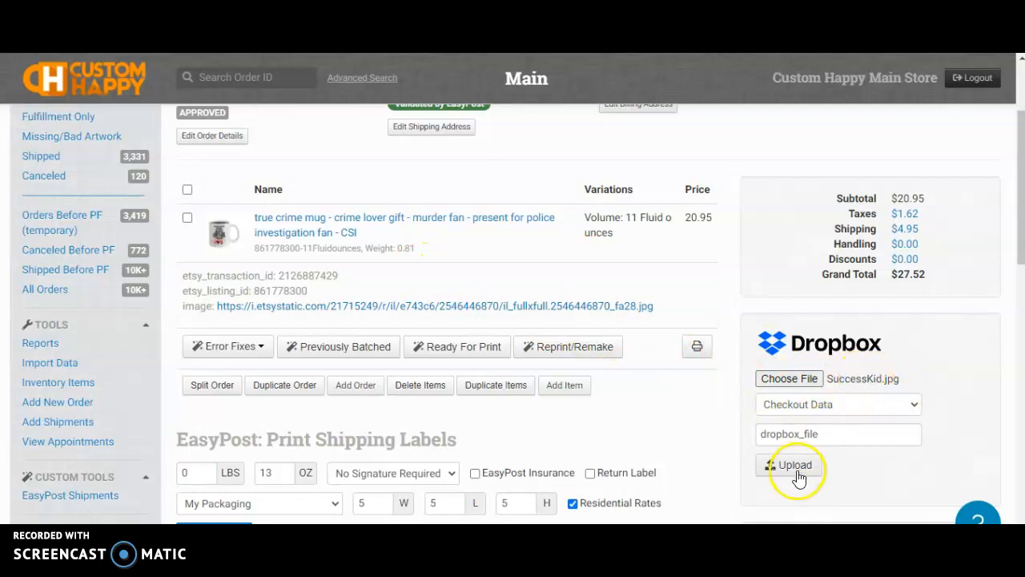
{"action": "left_click", "coordinate": [837, 407]}
Upload SuccessKid.jpg to the true crime mug item, reload, and select its print_url link
{"action": "left_click", "coordinate": [829, 436]}
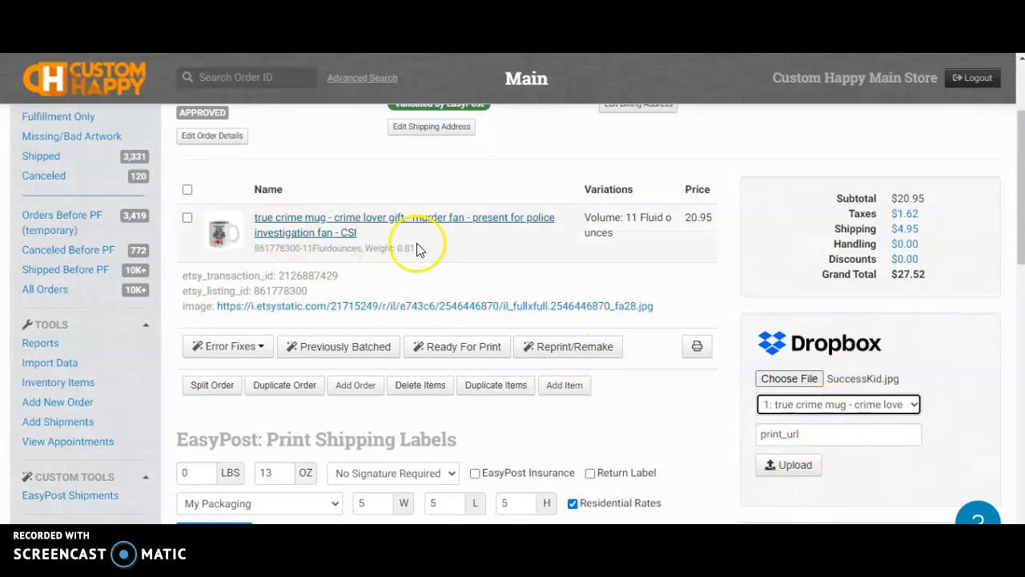
{"action": "left_click", "coordinate": [791, 478]}
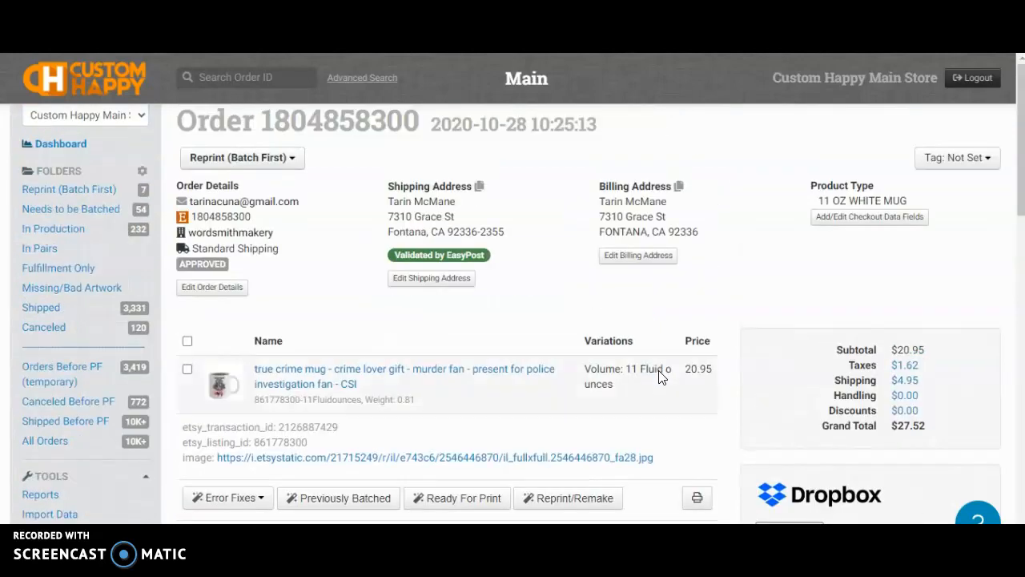
{"action": "left_click", "coordinate": [464, 346]}
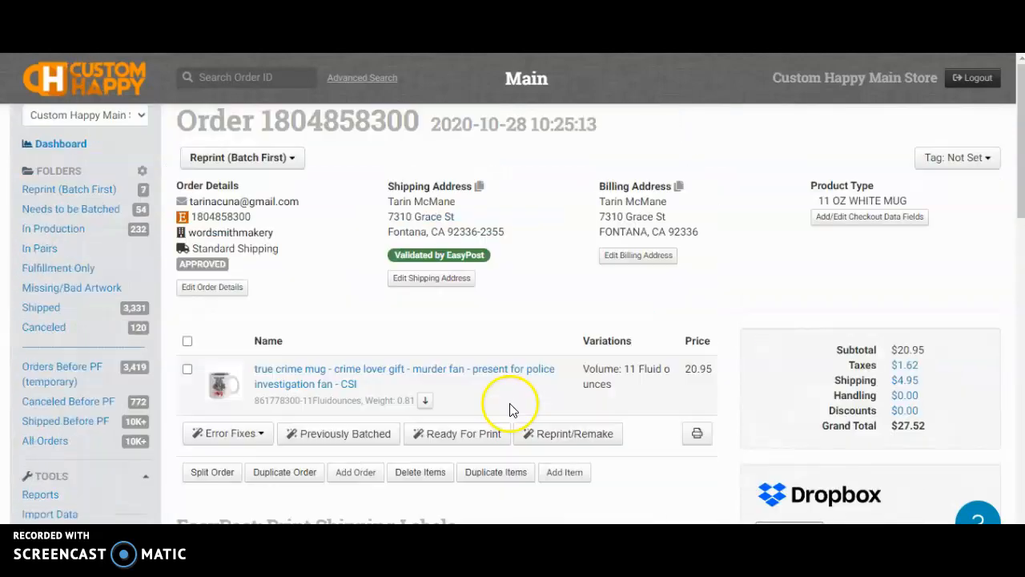
{"action": "scroll", "coordinate": [400, 376], "scroll_direction": "down", "scroll_amount": 1}
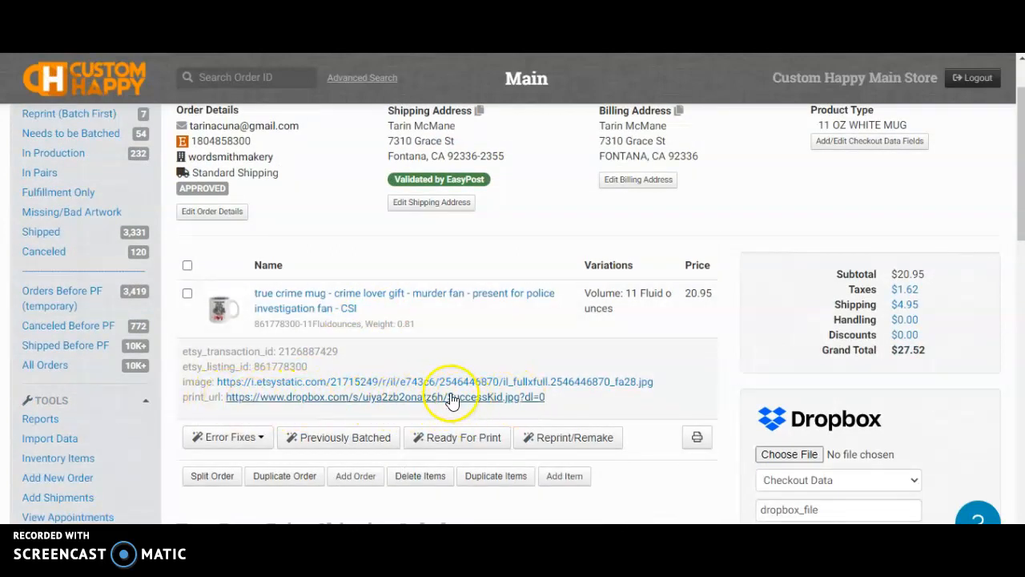
{"action": "scroll", "coordinate": [437, 392], "scroll_direction": "up", "scroll_amount": 1}
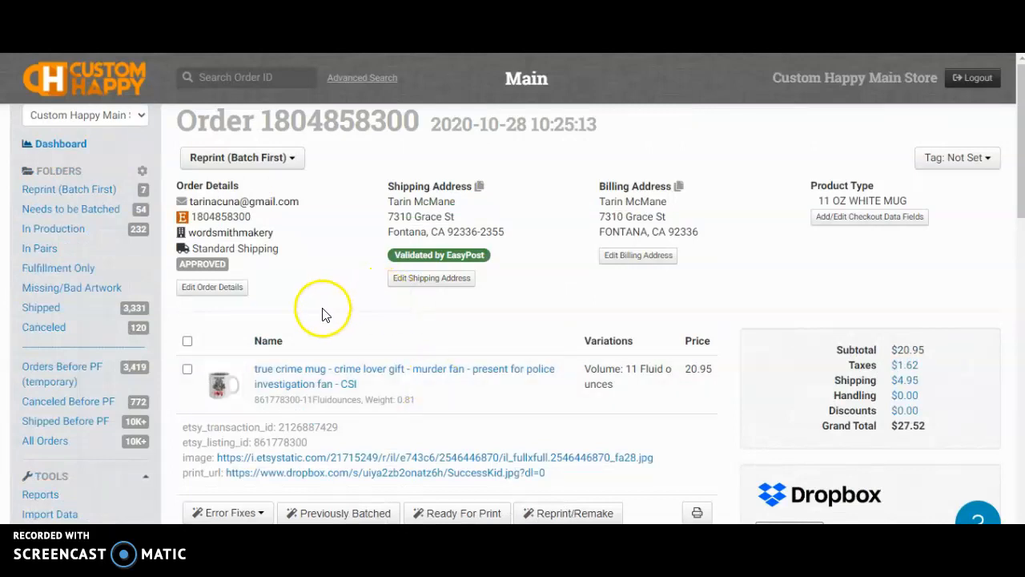
{"action": "left_click", "coordinate": [546, 474]}
{"action": "left_click_drag", "start_coordinate": [546, 474], "coordinate": [253, 480]}
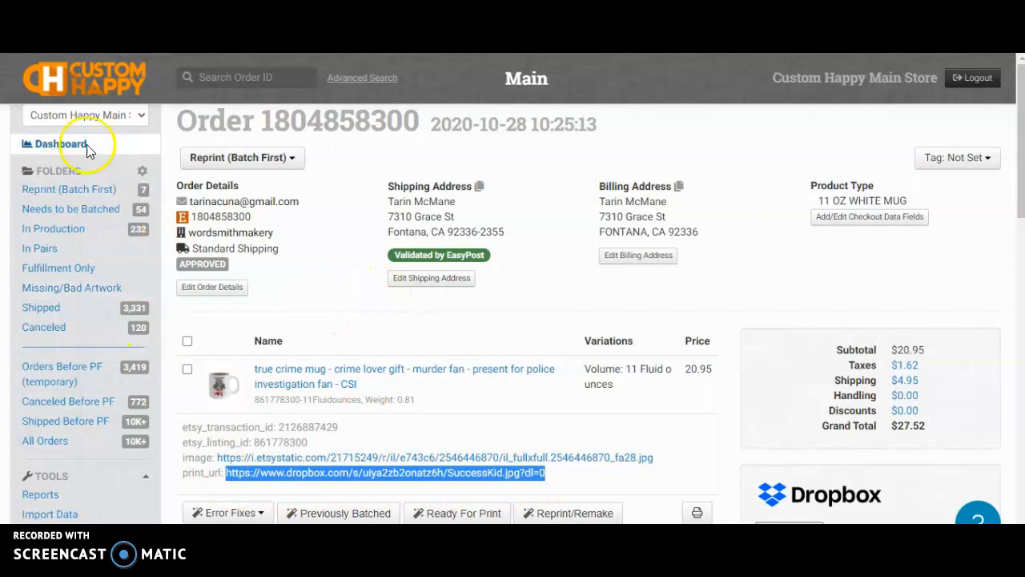
Paste the Dropbox link as Print URL, mark it double-sided, and add the item
{"action": "key", "text": "ctrl+Tab"}
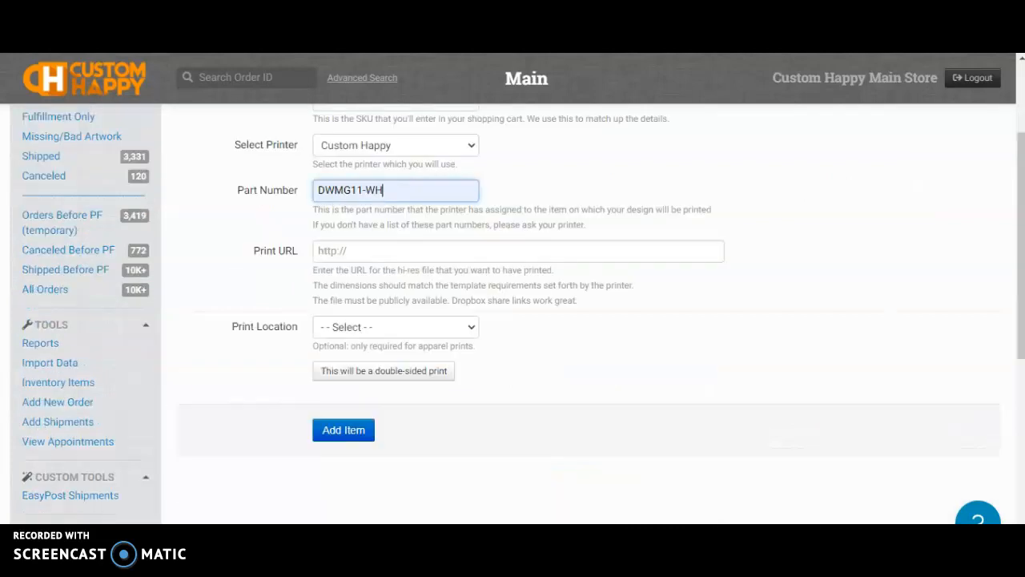
{"action": "left_click", "coordinate": [356, 245]}
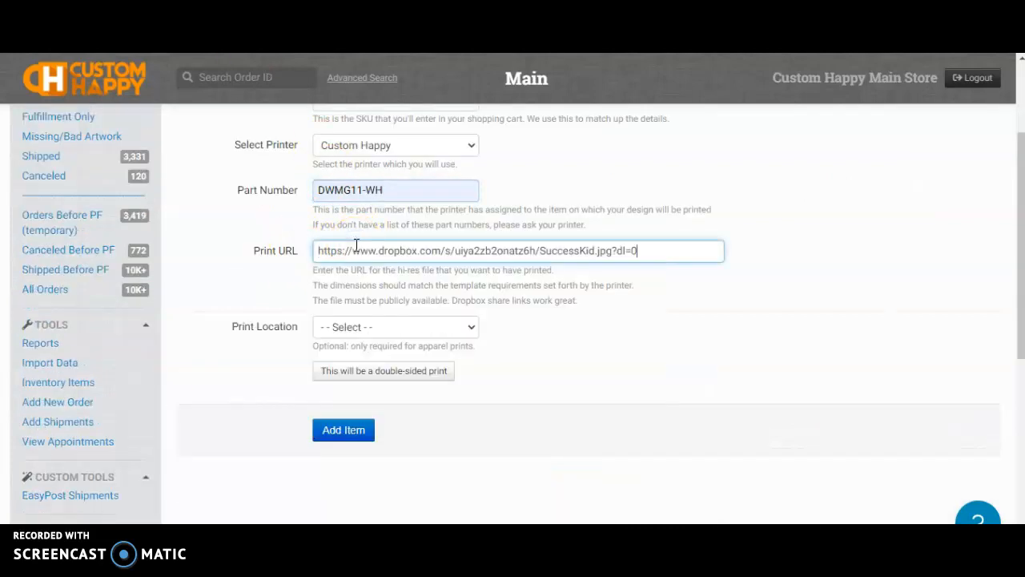
{"action": "left_click", "coordinate": [397, 385]}
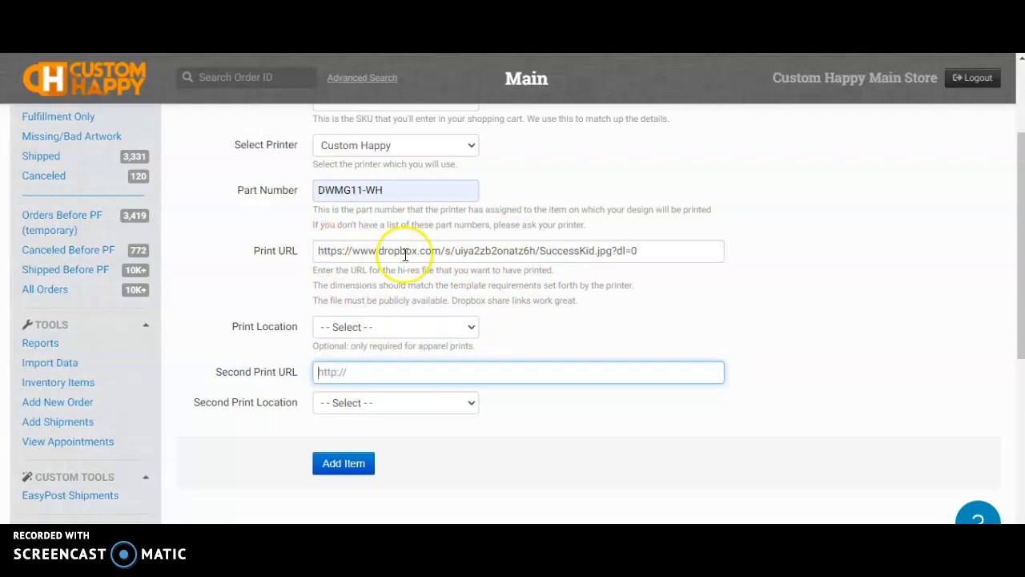
{"action": "left_click", "coordinate": [350, 464]}
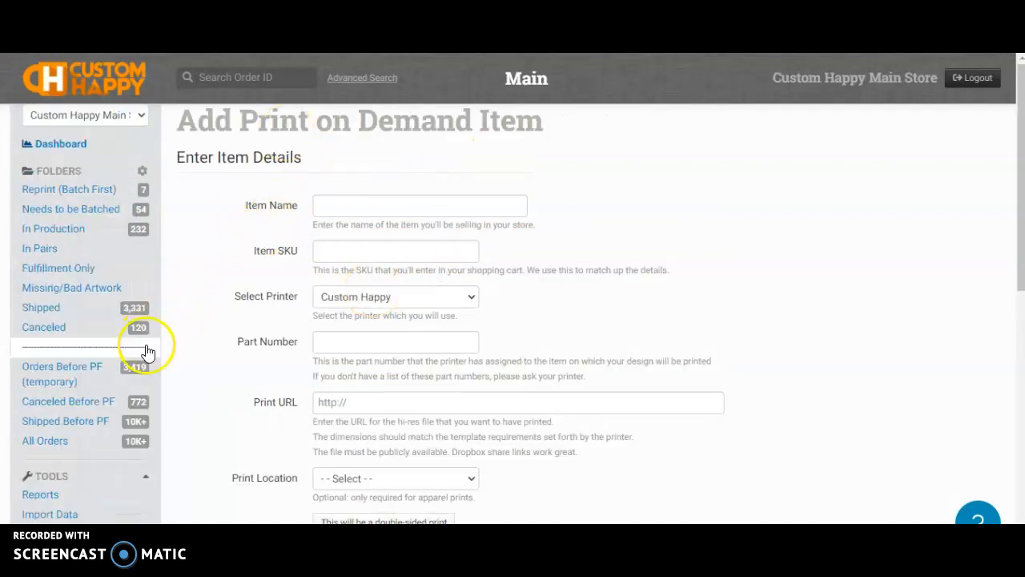
Open the true crime mug inventory item for editing
{"action": "left_click", "coordinate": [52, 458]}
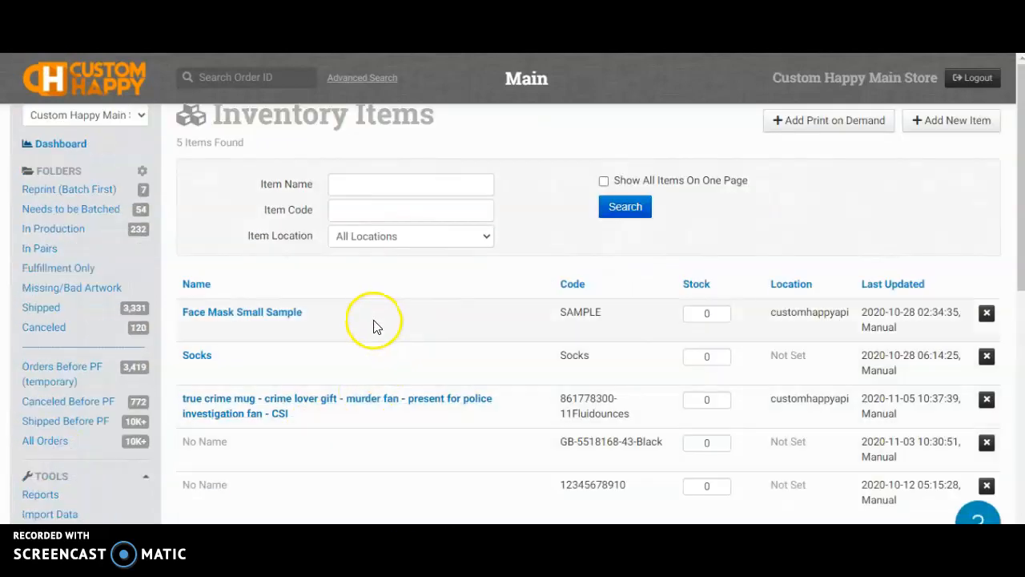
{"action": "scroll", "coordinate": [360, 352], "scroll_direction": "down", "scroll_amount": 2}
{"action": "scroll", "coordinate": [371, 346], "scroll_direction": "up", "scroll_amount": 2}
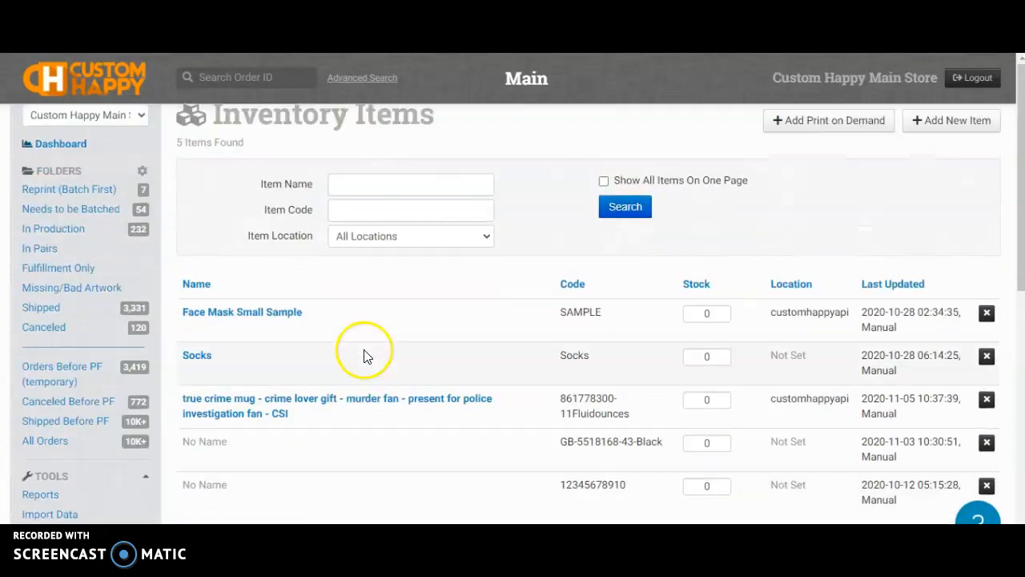
{"action": "left_click", "coordinate": [260, 407]}
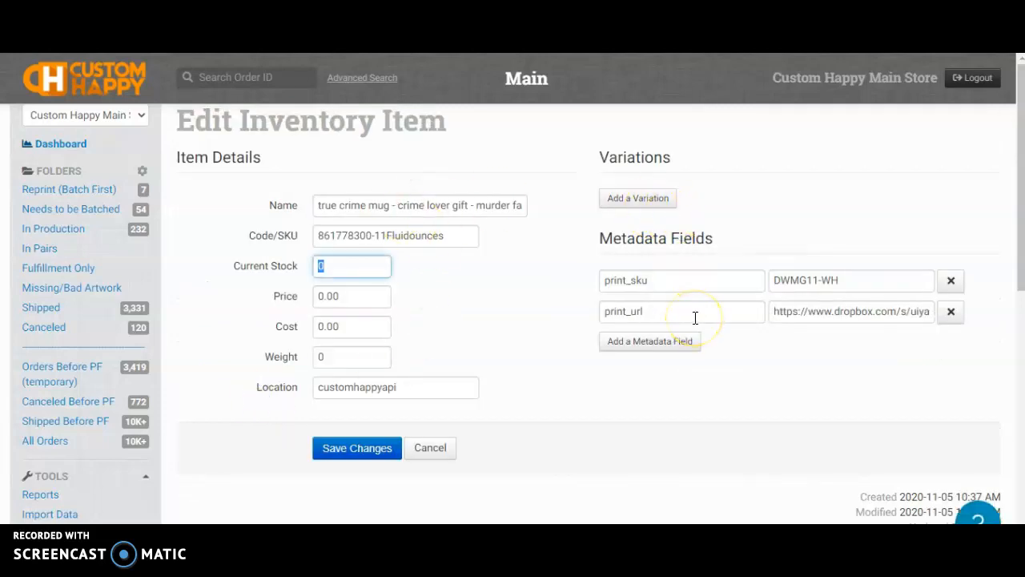
Add a Style variation with value 11 OZ WHITE MUG
{"action": "left_click", "coordinate": [652, 197]}
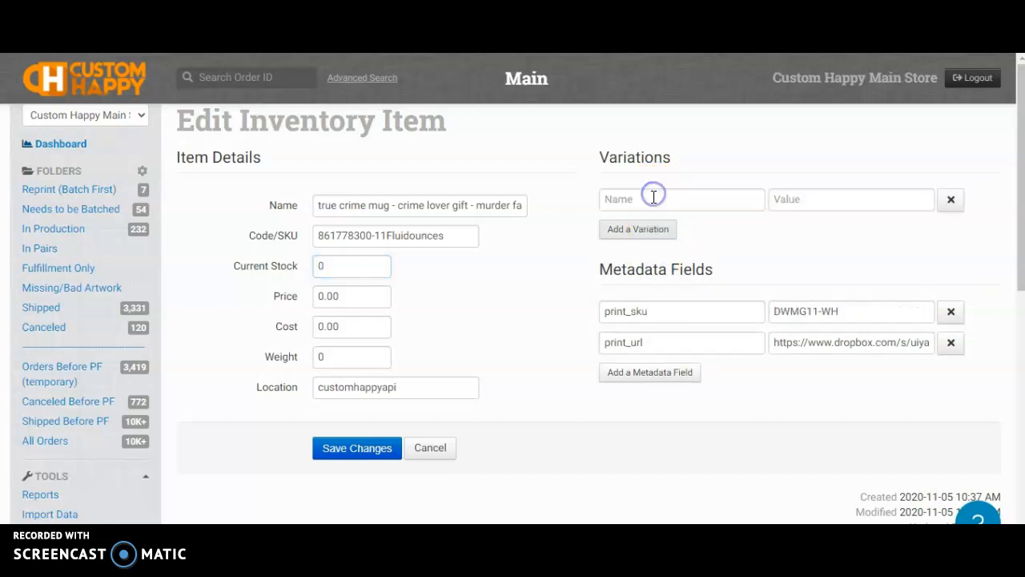
{"action": "left_click", "coordinate": [650, 199]}
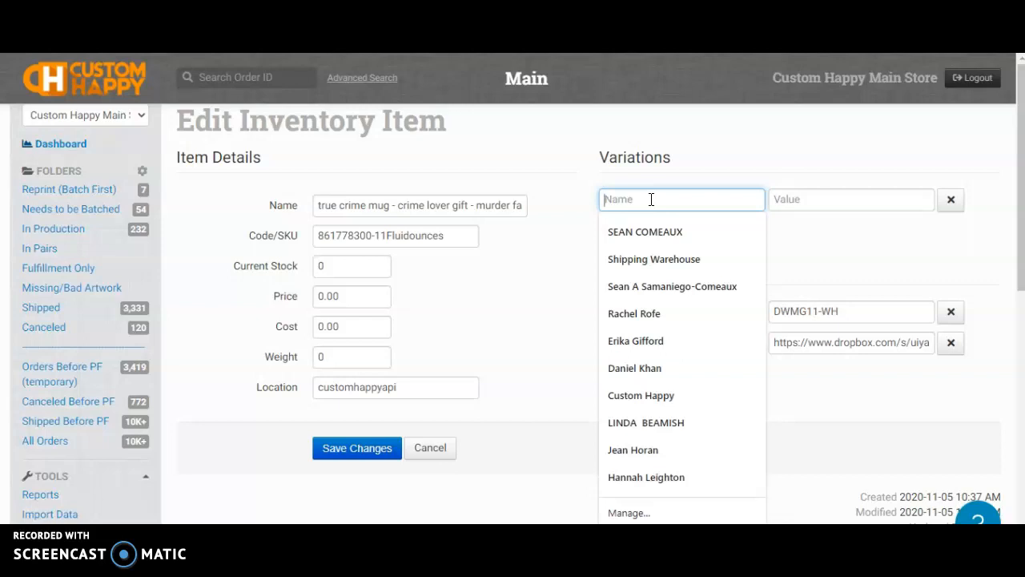
{"action": "type", "text": "Style"}
{"action": "key", "text": "Tab"}
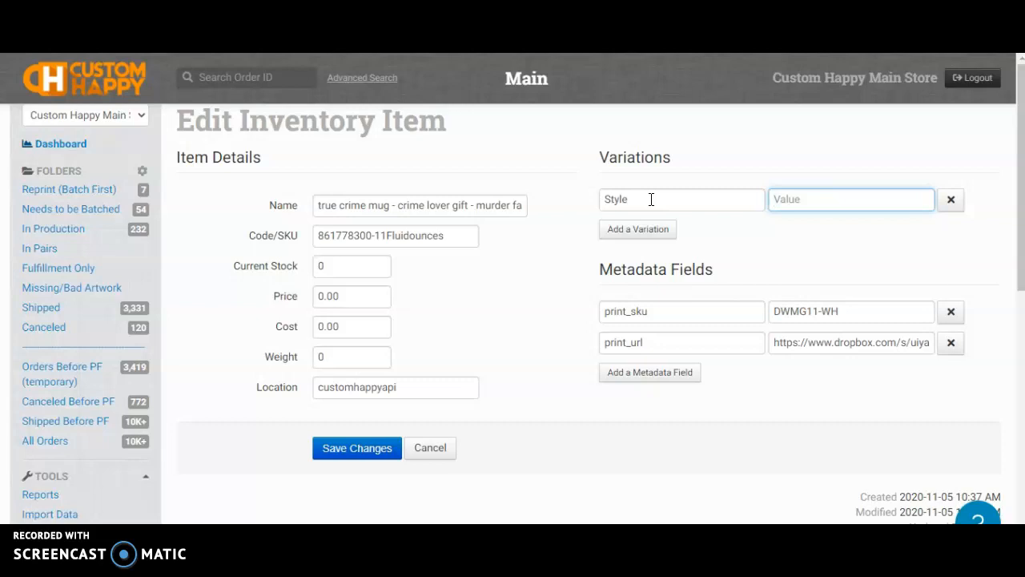
{"action": "type", "text": "11 OZ"}
{"action": "key", "text": "Down"}
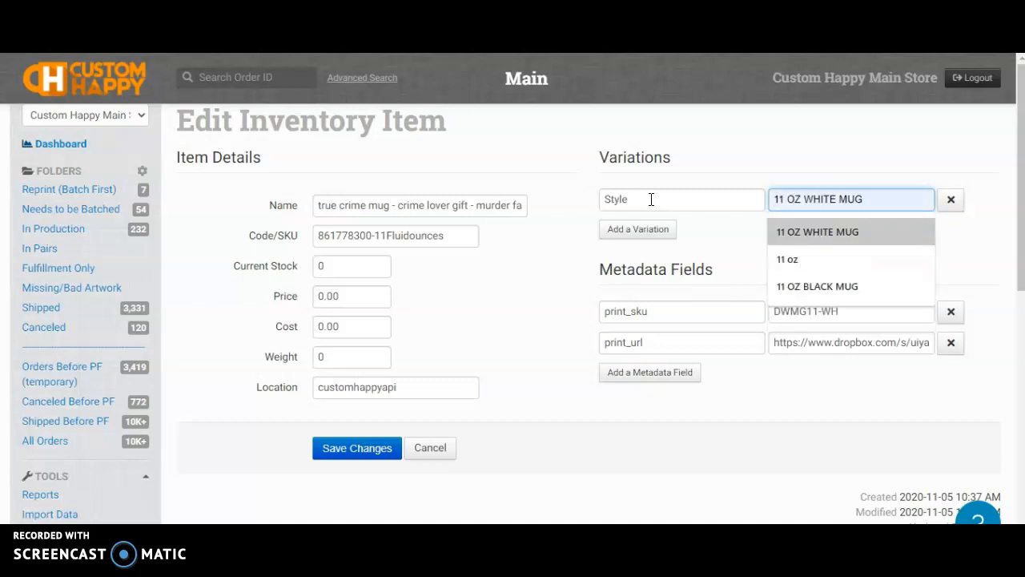
{"action": "key", "text": "Return"}
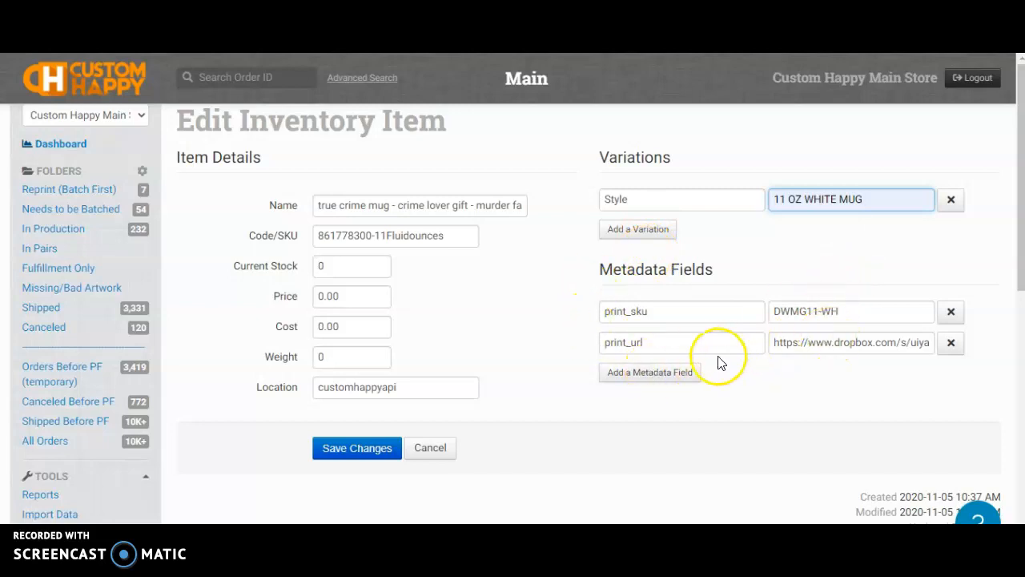
{"action": "left_click", "coordinate": [647, 372]}
{"action": "left_click", "coordinate": [645, 371]}
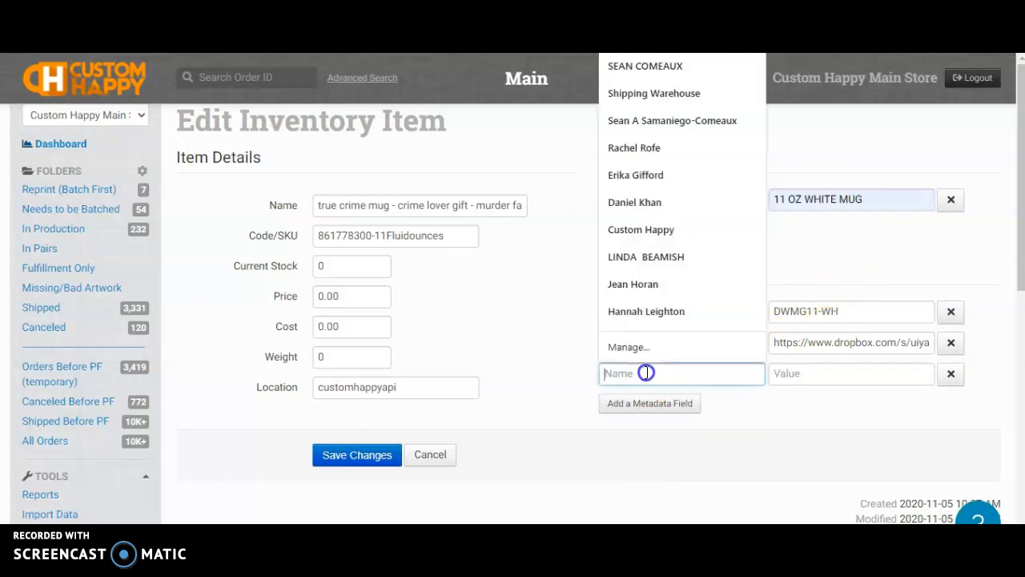
{"action": "type", "text": "image"}
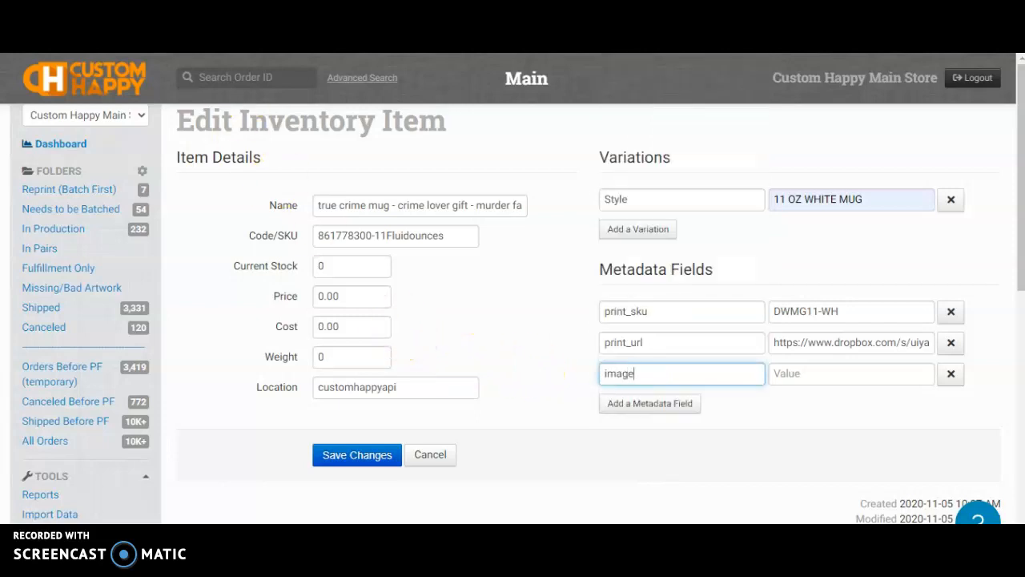
{"action": "key", "text": "ctrl+shift+Tab"}
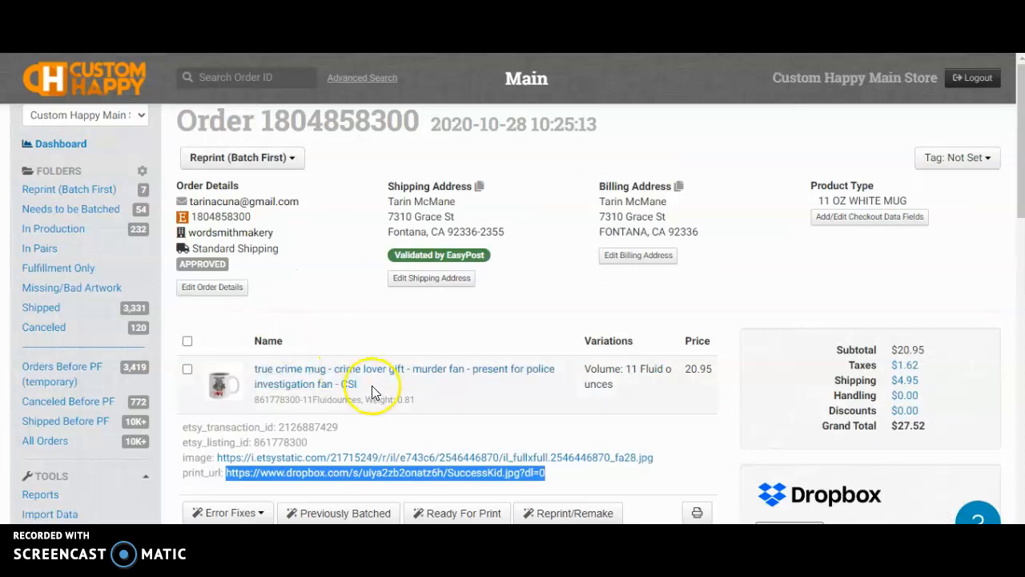
{"action": "scroll", "coordinate": [370, 391], "scroll_direction": "down", "scroll_amount": 1}
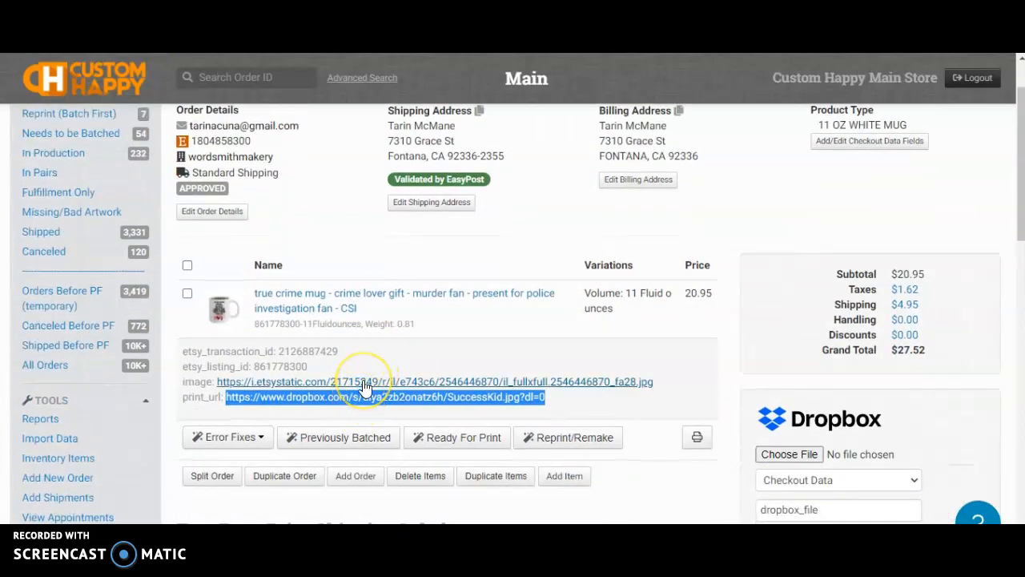
{"action": "left_click", "coordinate": [365, 387]}
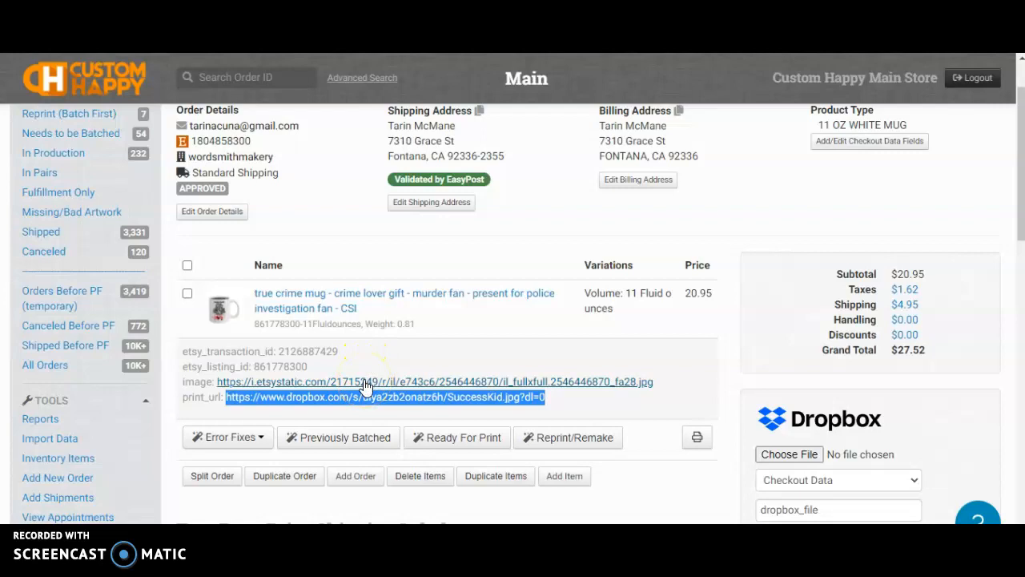
{"action": "left_click", "coordinate": [363, 380]}
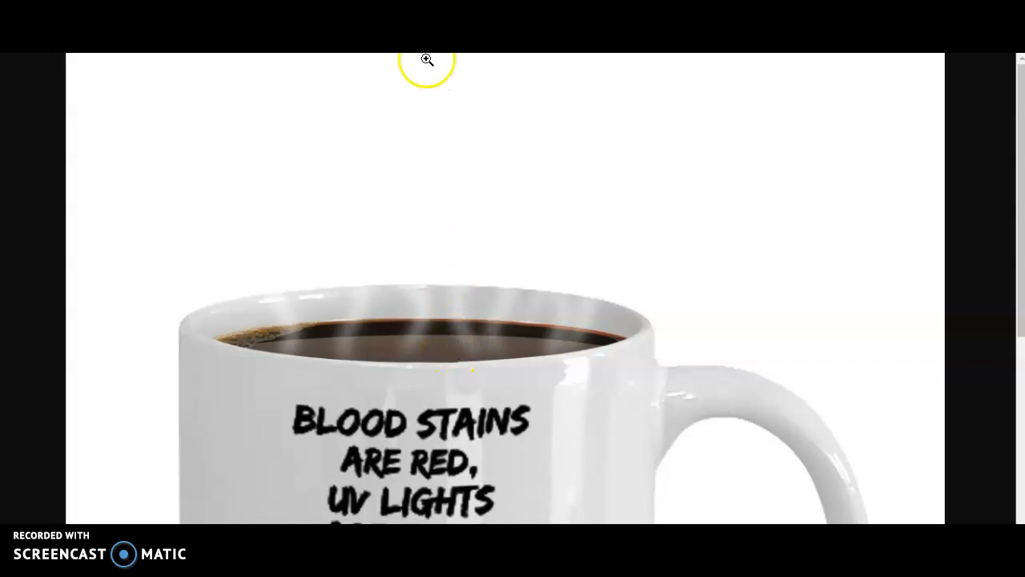
{"action": "right_click", "coordinate": [433, 258]}
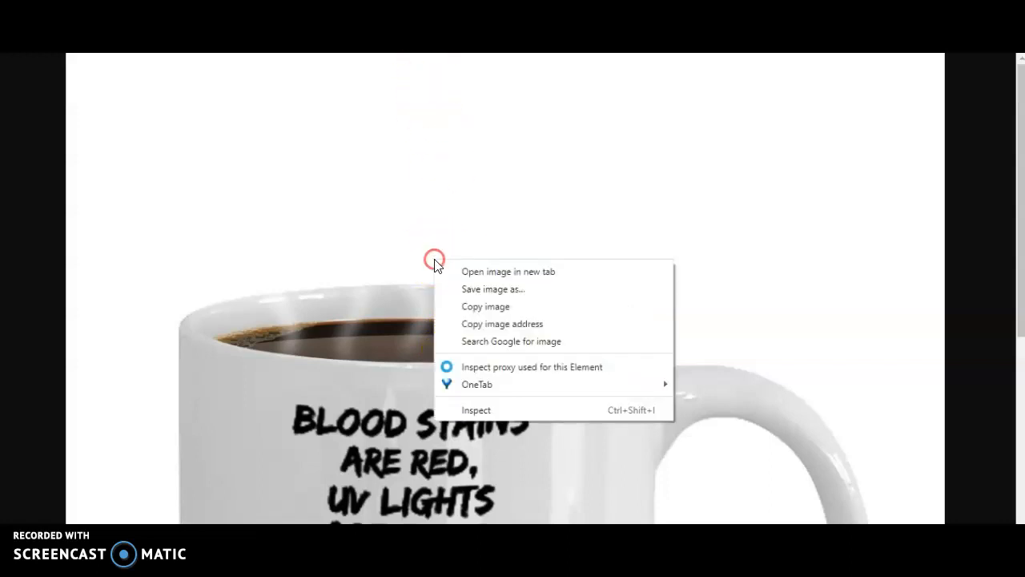
{"action": "left_click", "coordinate": [398, 269]}
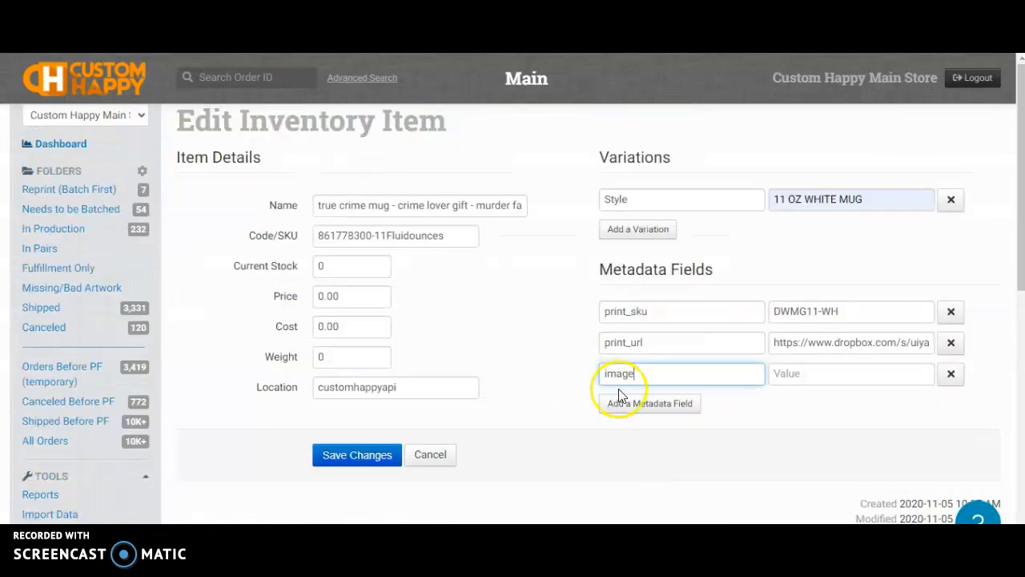
Paste the mug image URL into the image field, then delete the image metadata row
{"action": "left_click", "coordinate": [799, 373]}
{"action": "key", "text": "ctrl+v"}
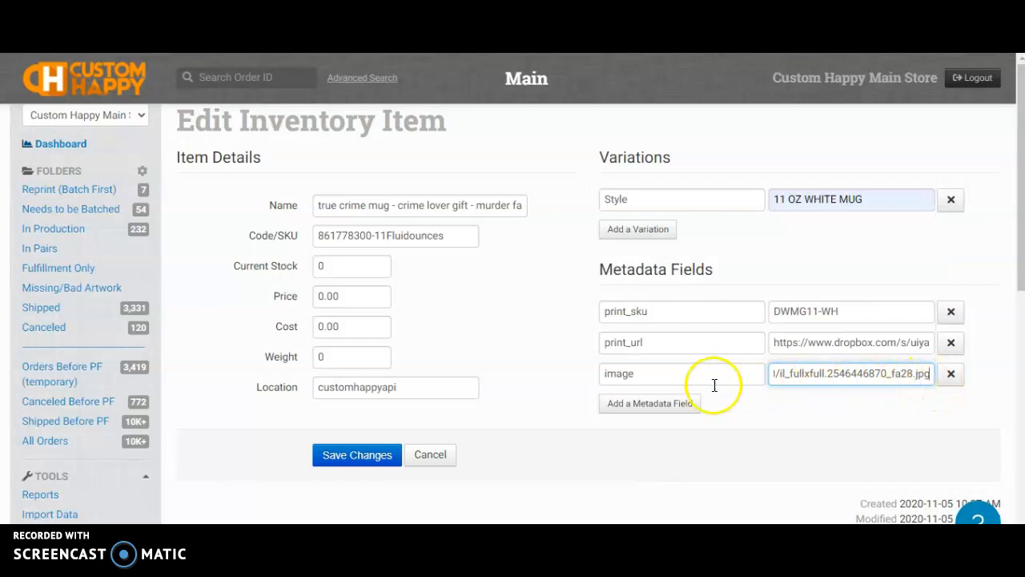
{"action": "right_click", "coordinate": [479, 331]}
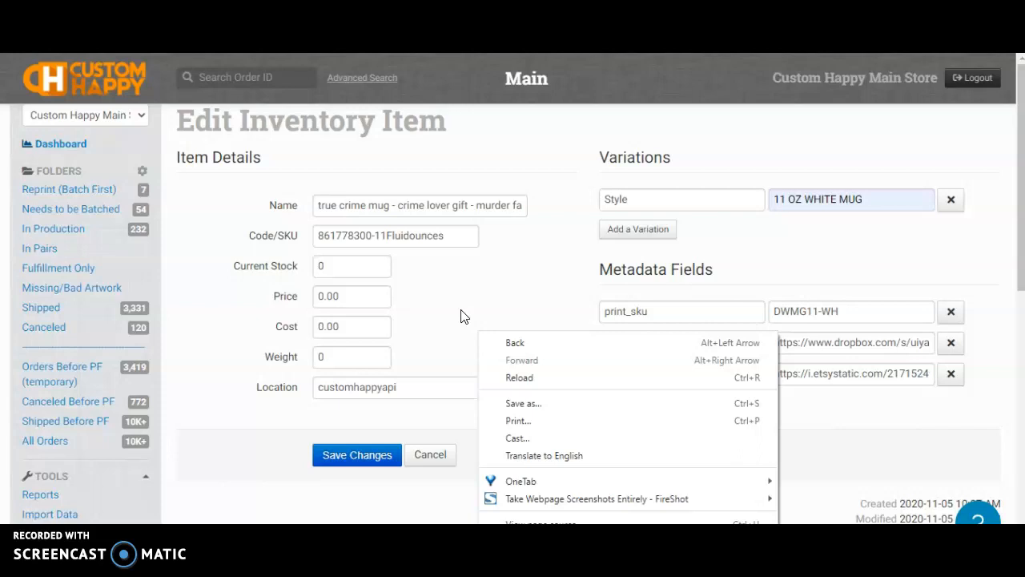
{"action": "left_click", "coordinate": [461, 316]}
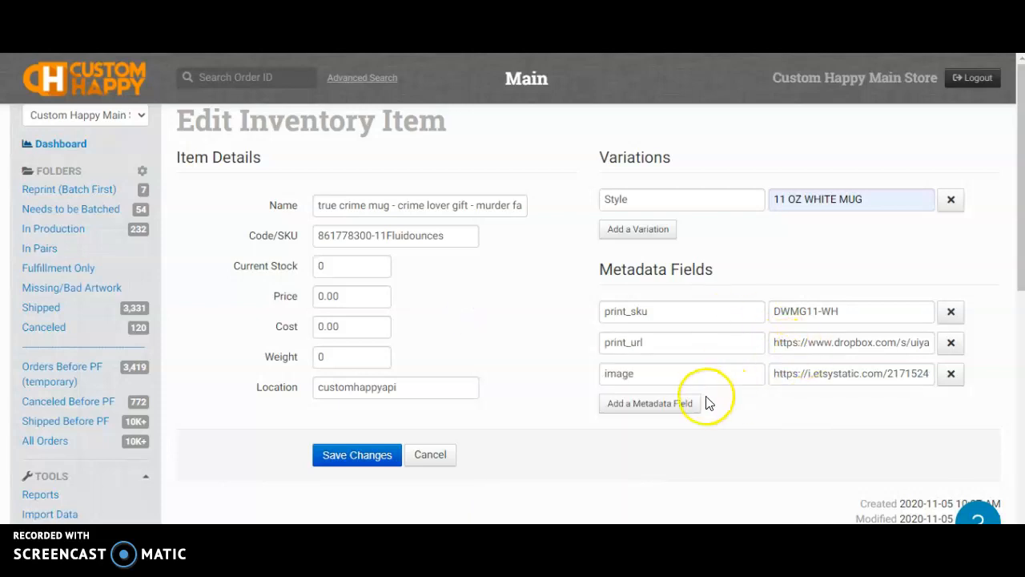
{"action": "left_click", "coordinate": [951, 374]}
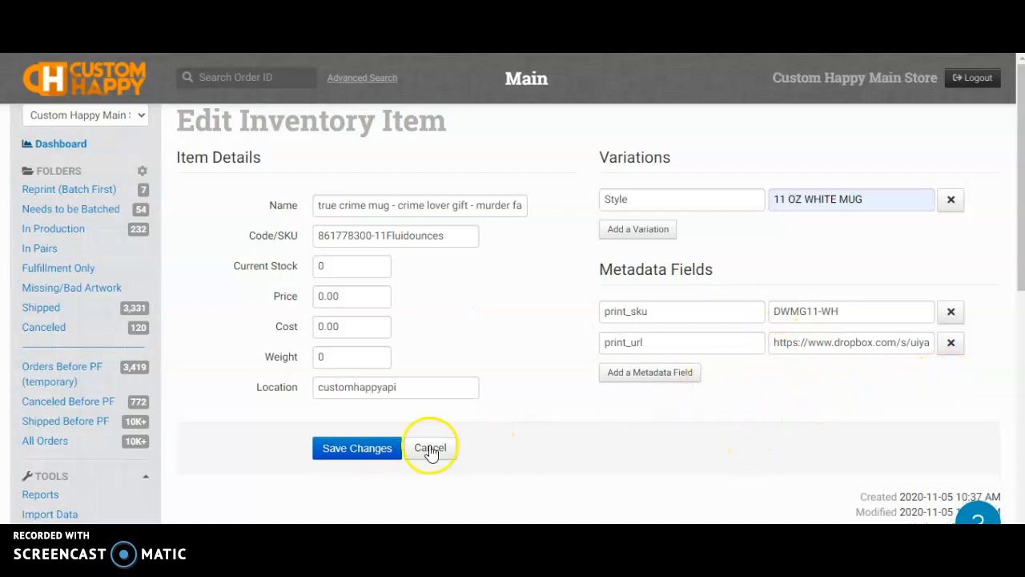
Set the mug inventory item's weight to 0.81 and clear its 9.90 cost
{"action": "left_click", "coordinate": [346, 357]}
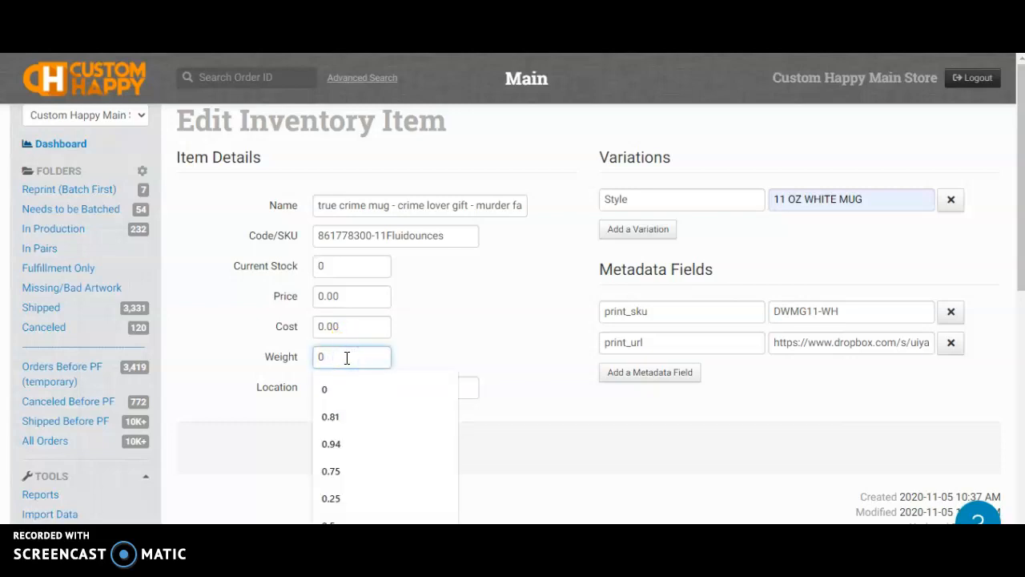
{"action": "left_click", "coordinate": [352, 410]}
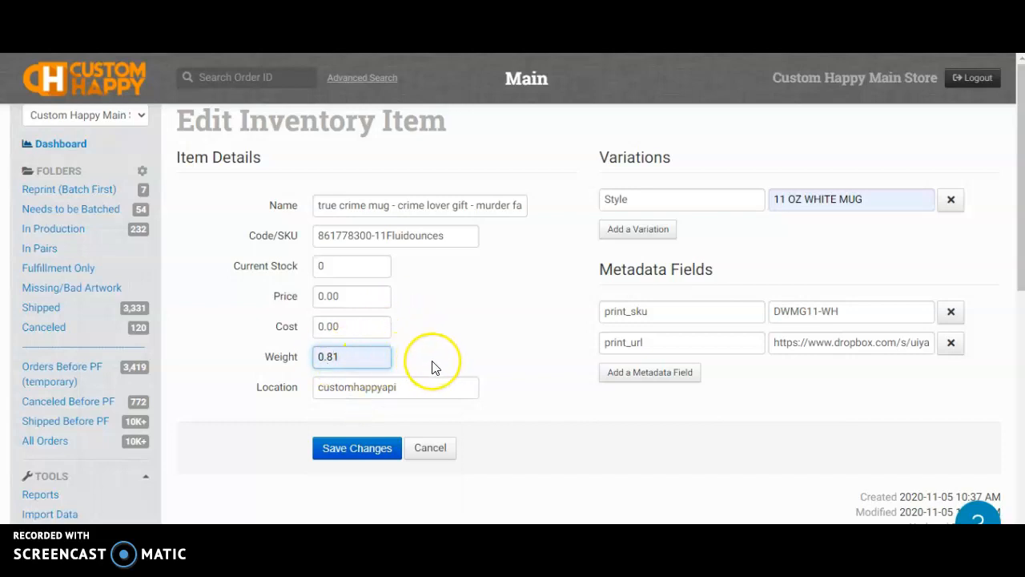
{"action": "double_click", "coordinate": [377, 326]}
{"action": "type", "text": "9"}
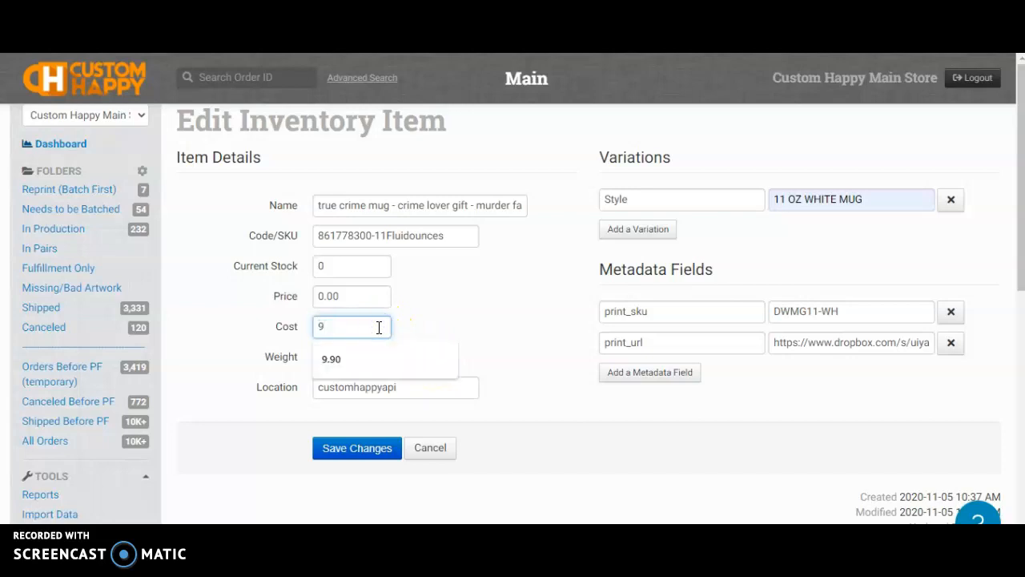
{"action": "type", "text": ".90"}
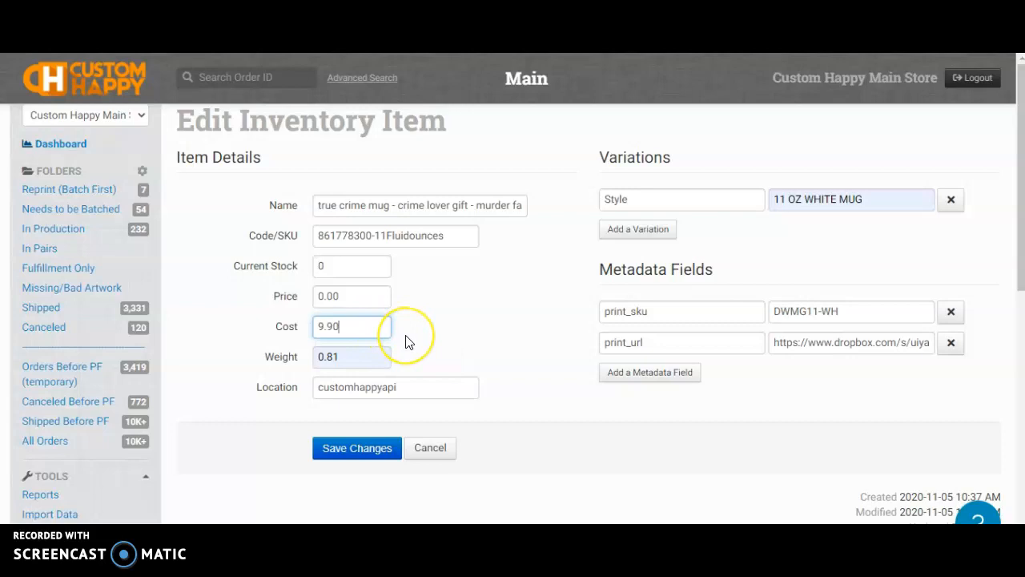
{"action": "left_click", "coordinate": [380, 324]}
{"action": "double_click", "coordinate": [378, 326]}
{"action": "key", "text": "BackSpace"}
Save the inventory item changes and return to the Reprint (Batch First) order folder
{"action": "left_click", "coordinate": [446, 324]}
{"action": "left_click", "coordinate": [345, 453]}
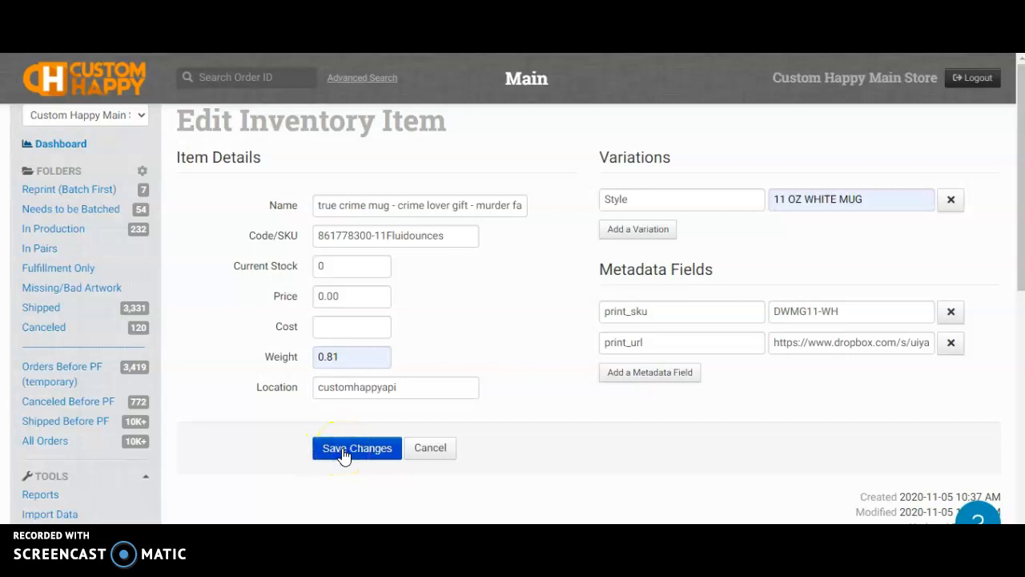
{"action": "left_click", "coordinate": [99, 196]}
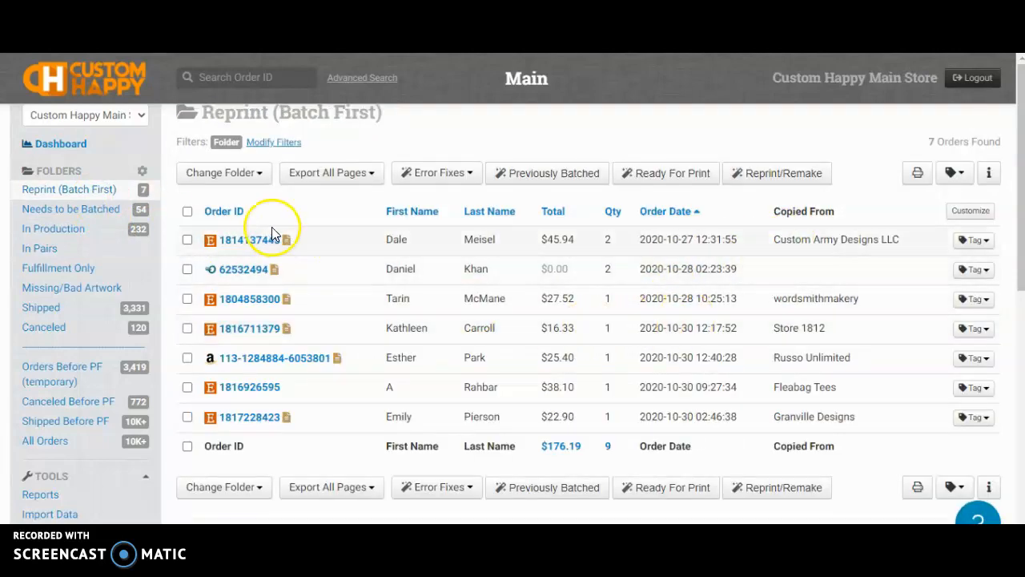
{"action": "left_click", "coordinate": [988, 172]}
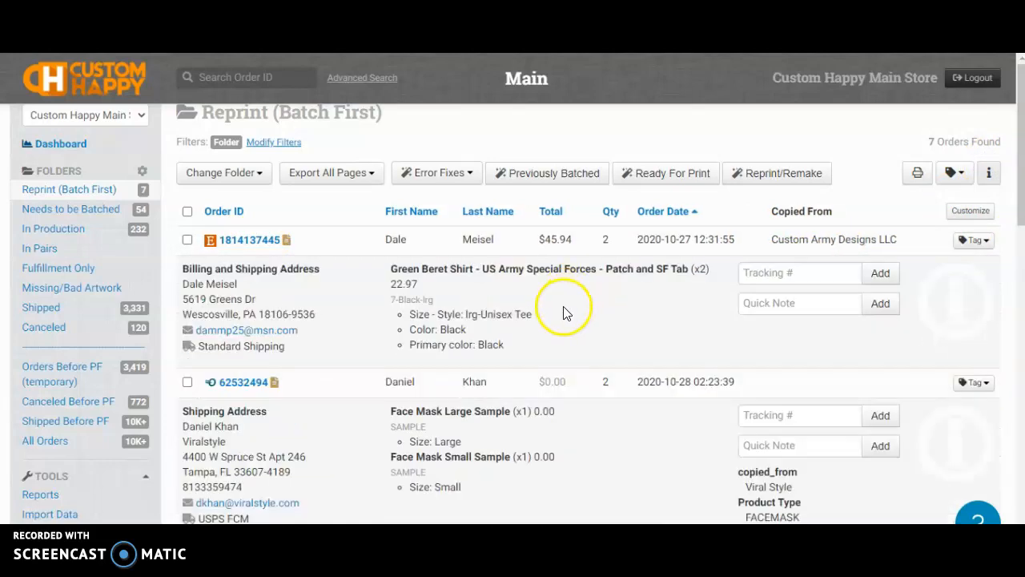
{"action": "scroll", "coordinate": [560, 308], "scroll_direction": "down", "scroll_amount": 3}
{"action": "left_click", "coordinate": [248, 334]}
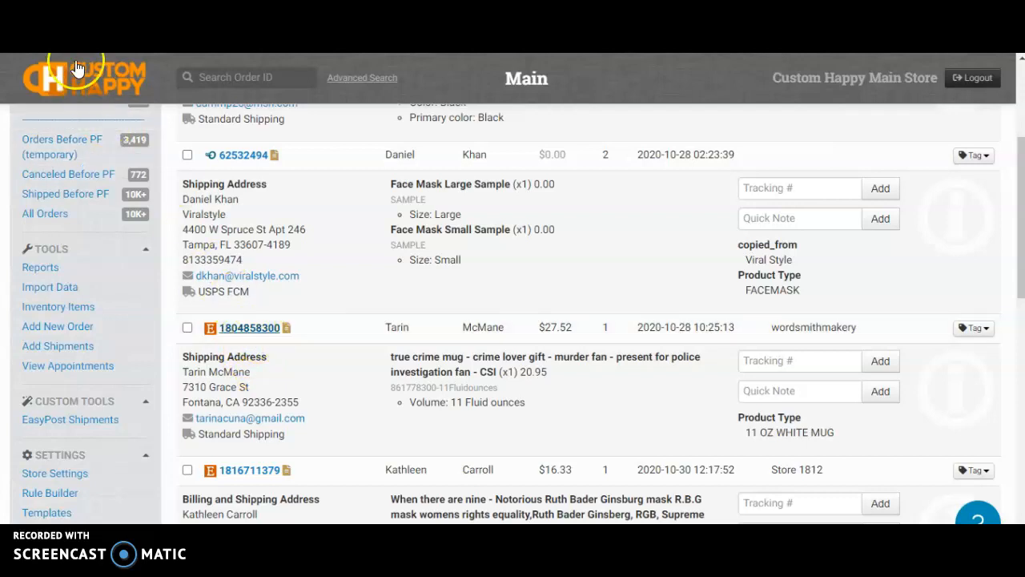
{"action": "left_click", "coordinate": [430, 403]}
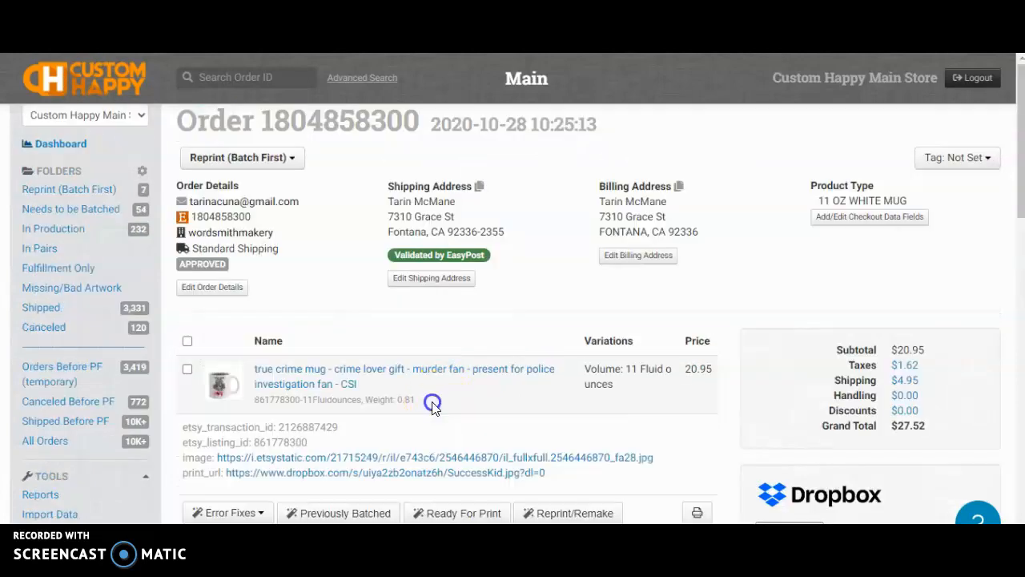
{"action": "scroll", "coordinate": [448, 401], "scroll_direction": "down", "scroll_amount": 2}
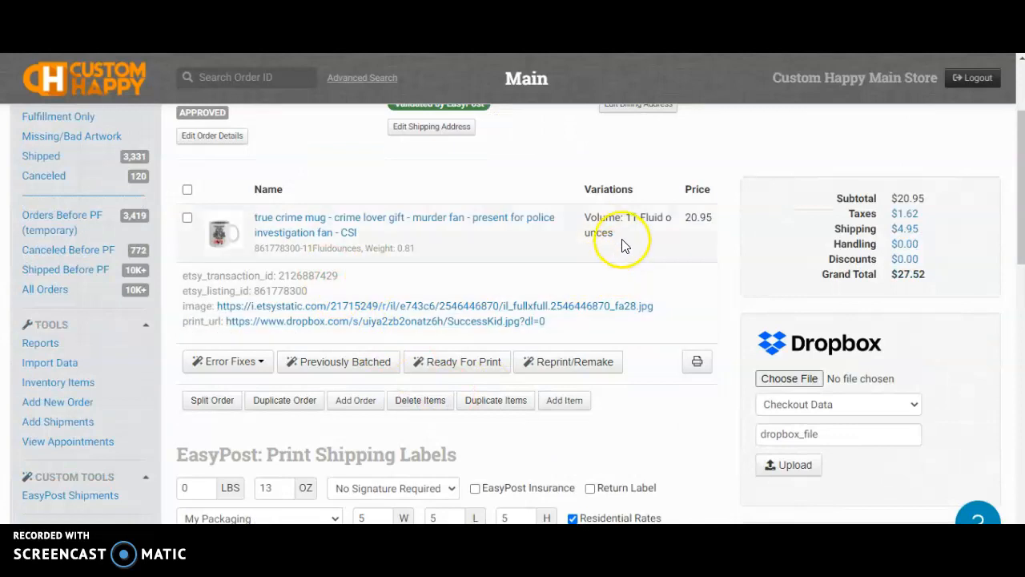
{"action": "scroll", "coordinate": [664, 243], "scroll_direction": "down", "scroll_amount": 12}
{"action": "left_click", "coordinate": [676, 401]}
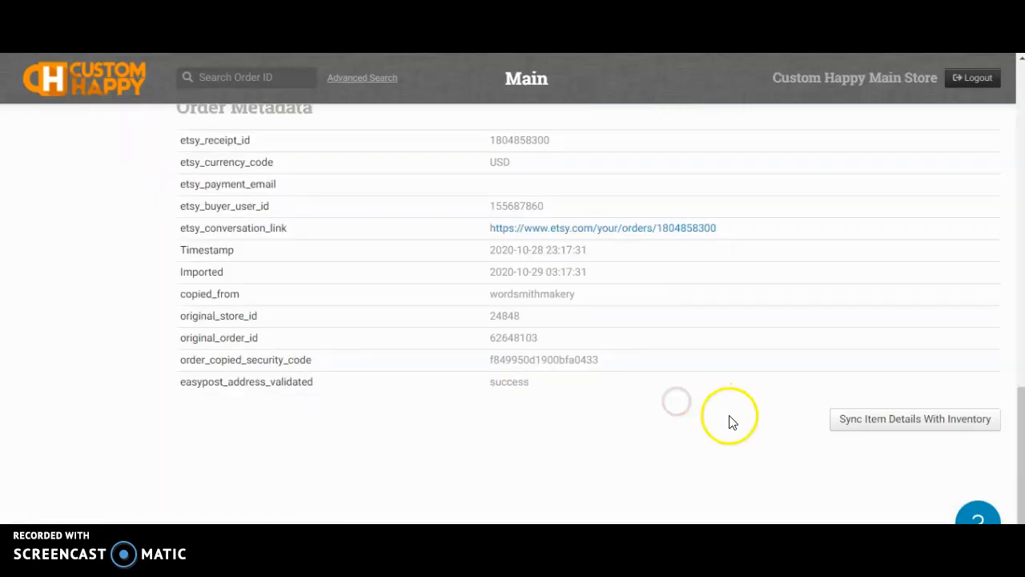
{"action": "left_click", "coordinate": [916, 420]}
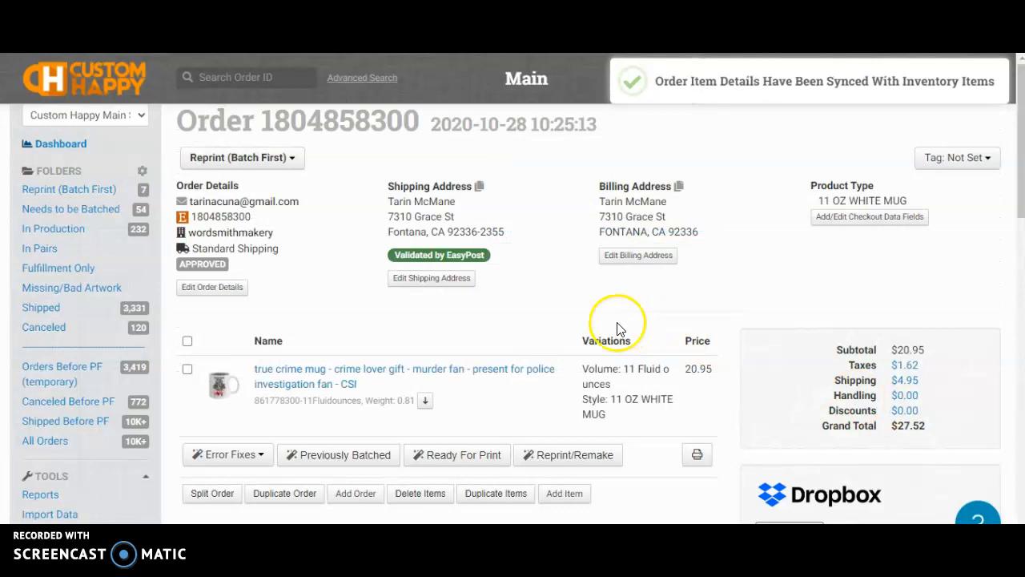
Expand the mug line to check inventory_location customhappyapi, print_sku DWMG11-WH and the SuccessKid print_url
{"action": "scroll", "coordinate": [480, 336], "scroll_direction": "down", "scroll_amount": 1}
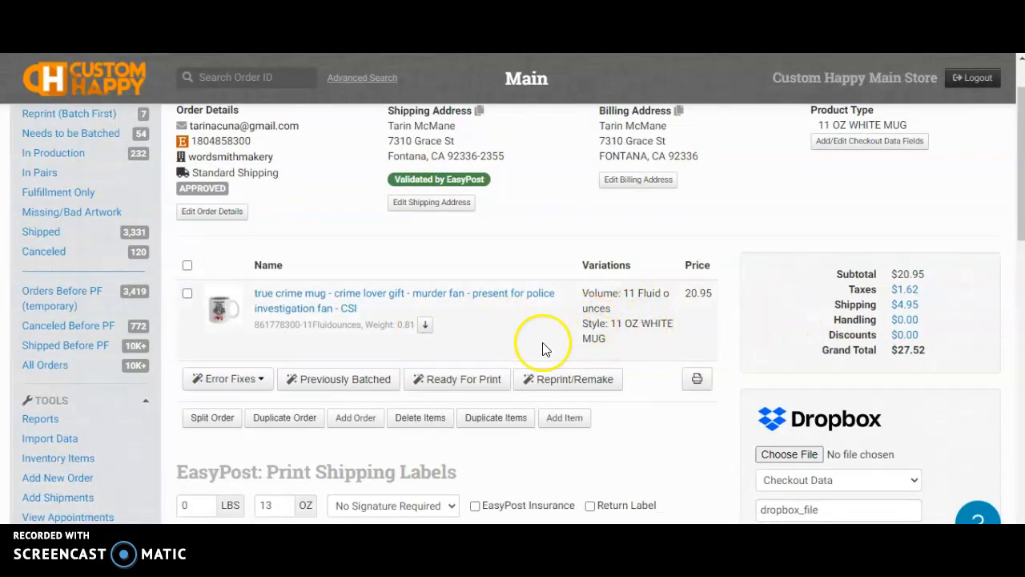
{"action": "left_click", "coordinate": [425, 324]}
{"action": "scroll", "coordinate": [417, 353], "scroll_direction": "down", "scroll_amount": 1}
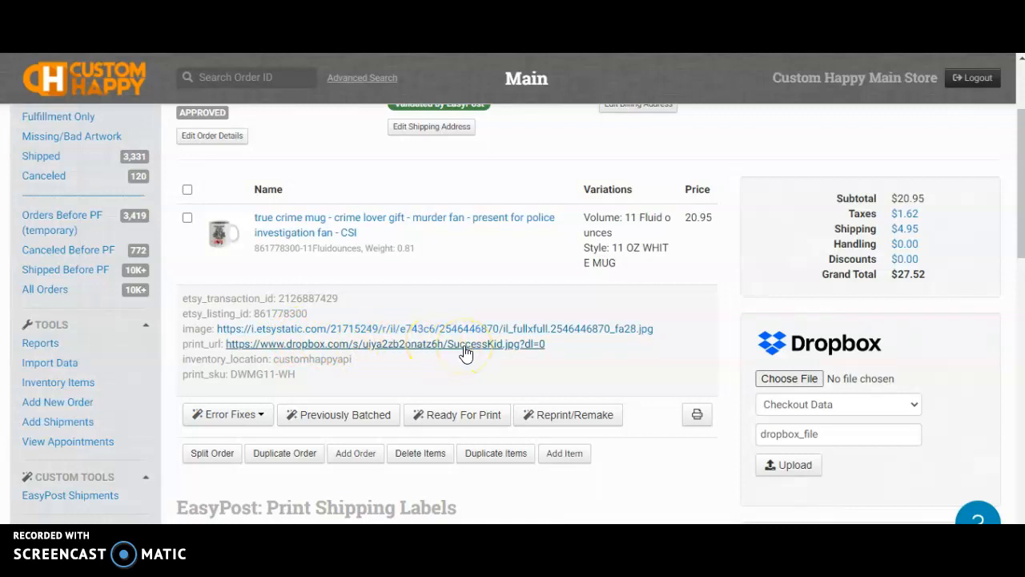
{"action": "scroll", "coordinate": [464, 352], "scroll_direction": "up", "scroll_amount": 2}
{"action": "scroll", "coordinate": [469, 343], "scroll_direction": "down", "scroll_amount": 1}
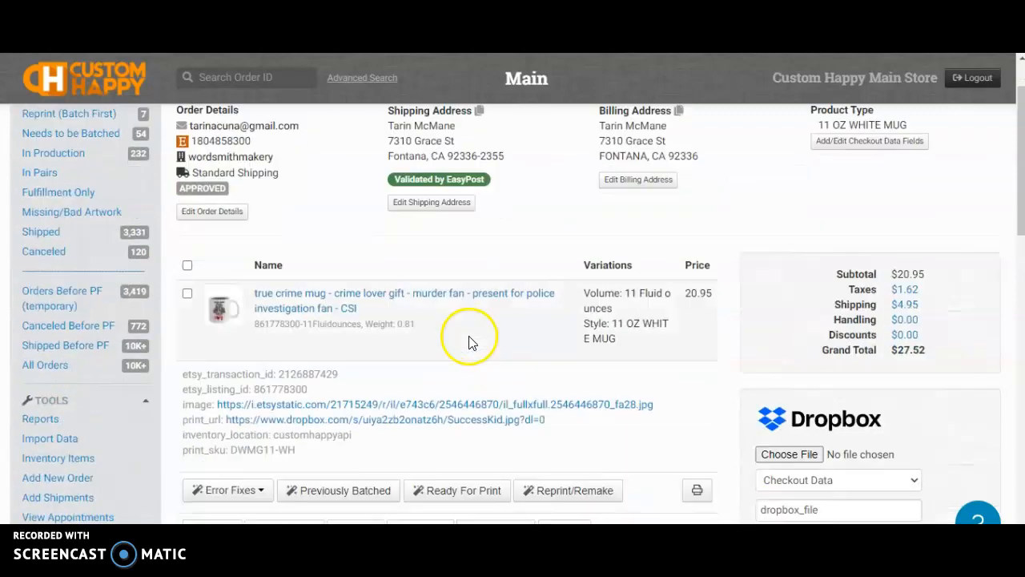
{"action": "left_click", "coordinate": [471, 342]}
{"action": "left_click", "coordinate": [246, 154]}
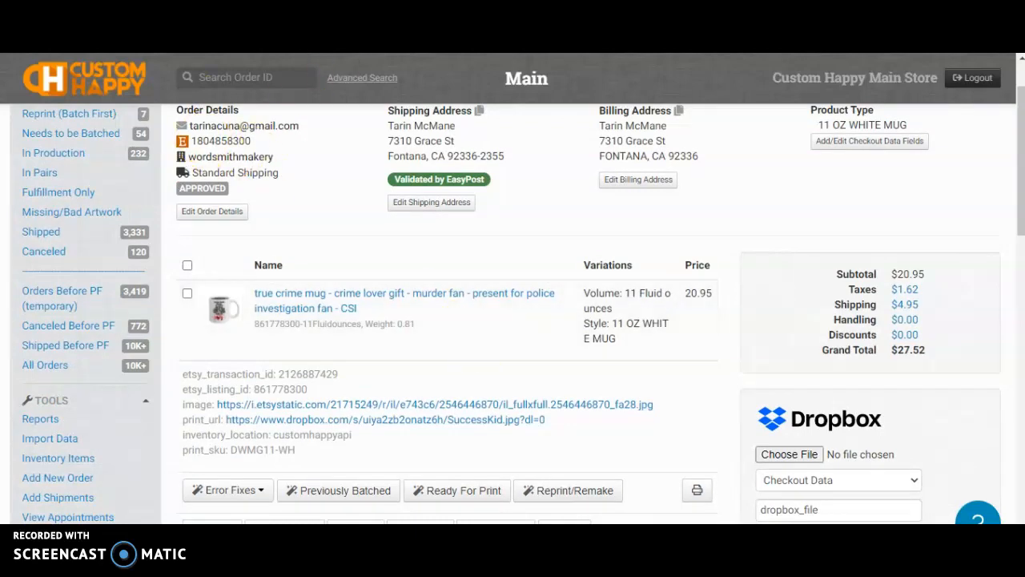